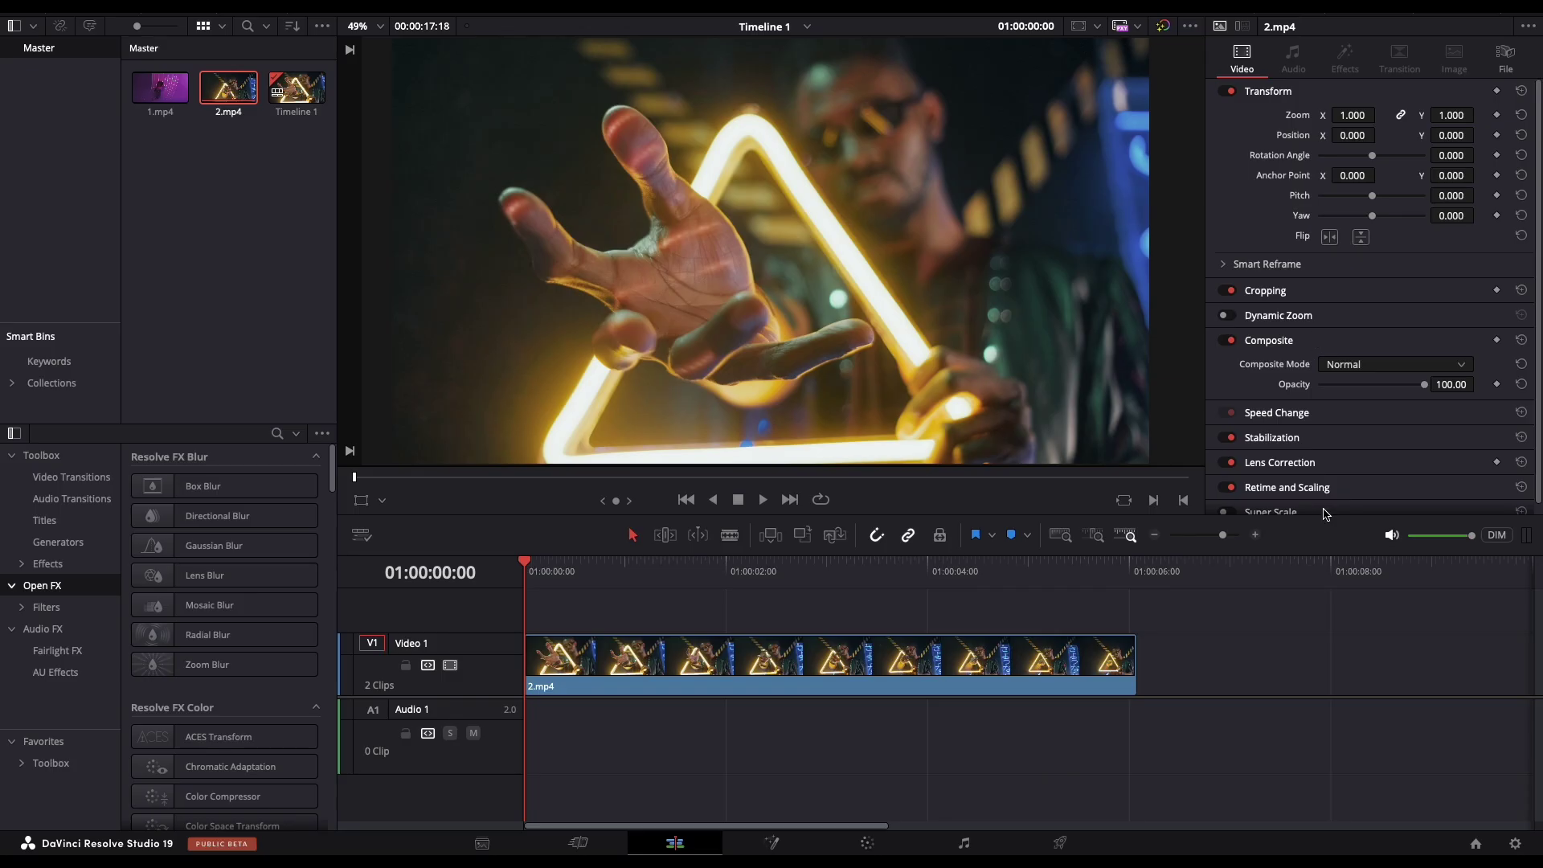
Step: Open the 2.mp4 timeline clip in Fusion and insert a Merge node between MediaIn1 and MediaOut1
{"action": "left_click", "coordinate": [868, 655]}
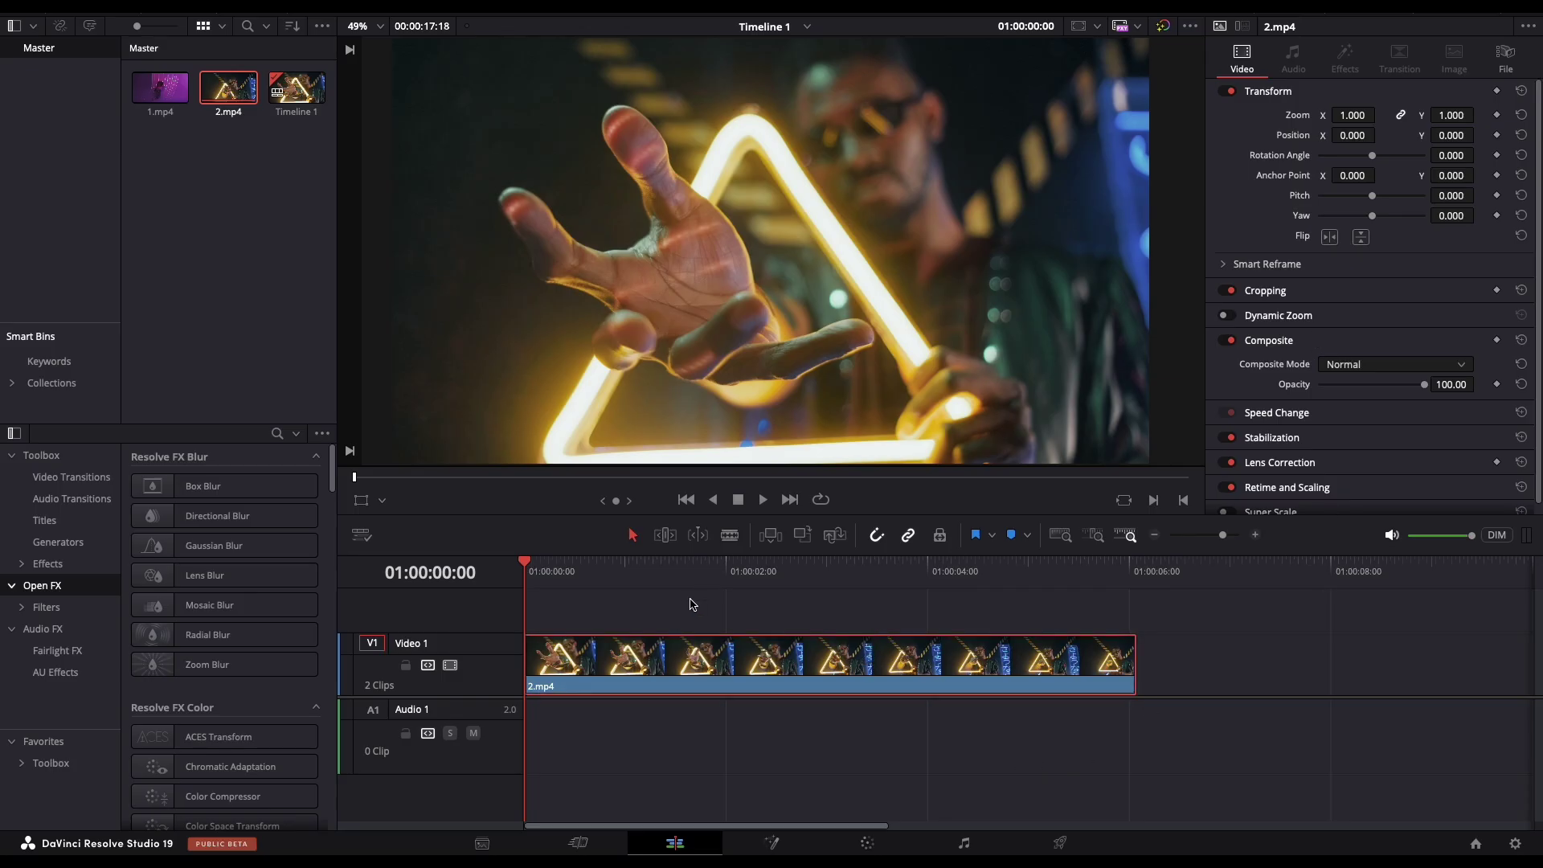
{"action": "left_click", "coordinate": [775, 844]}
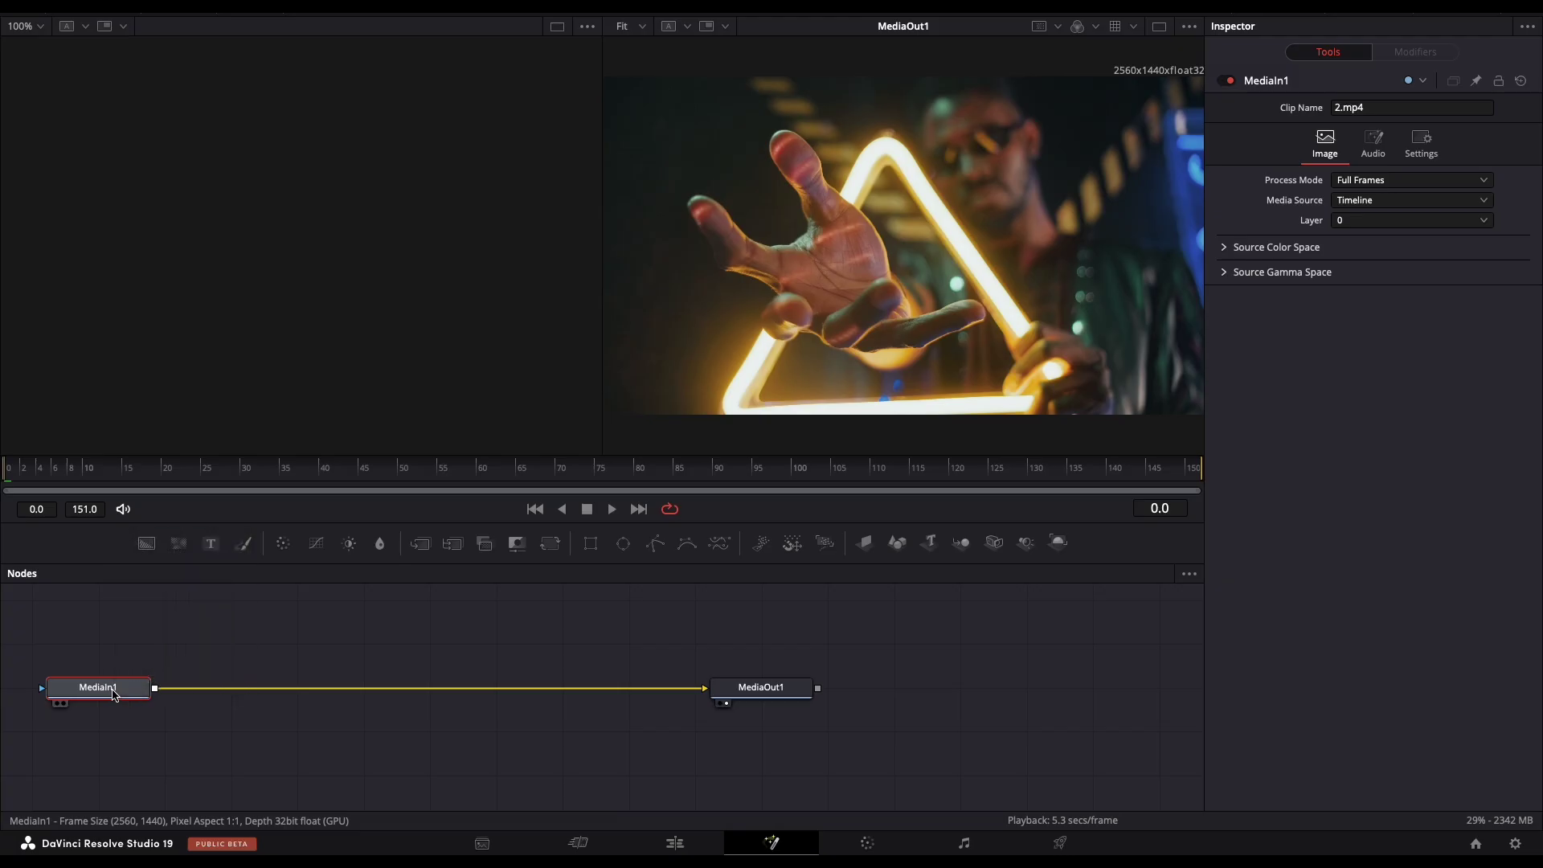
{"action": "left_click", "coordinate": [420, 545]}
{"action": "left_click_drag", "start_coordinate": [229, 688], "coordinate": [456, 688]}
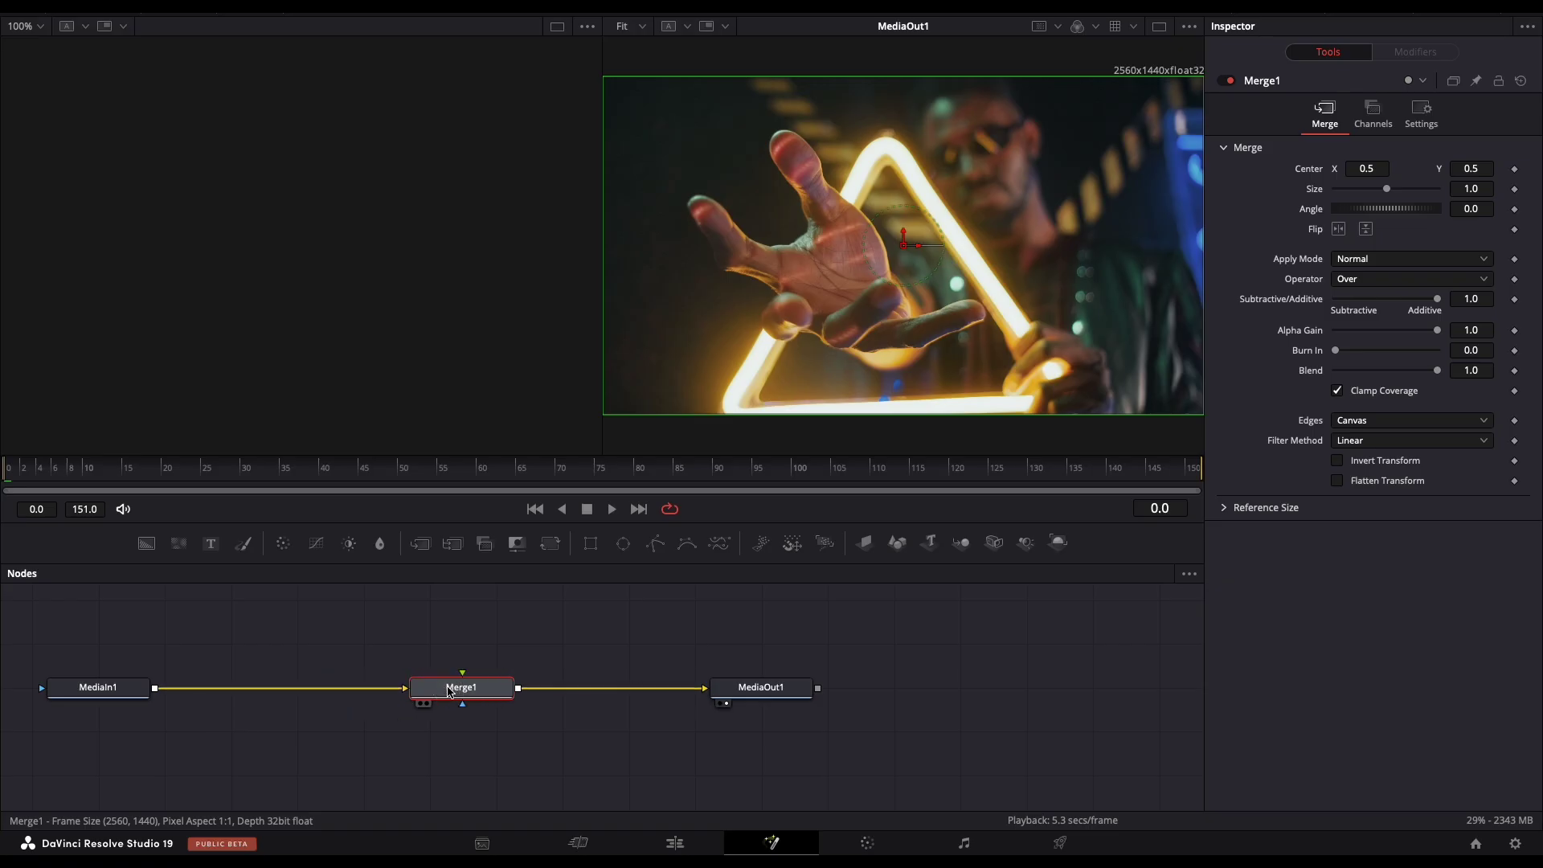
Step: Add a Luma Keyer (LKy) node above the main node chain and feed it from MediaIn1's output
{"action": "left_click", "coordinate": [334, 653]}
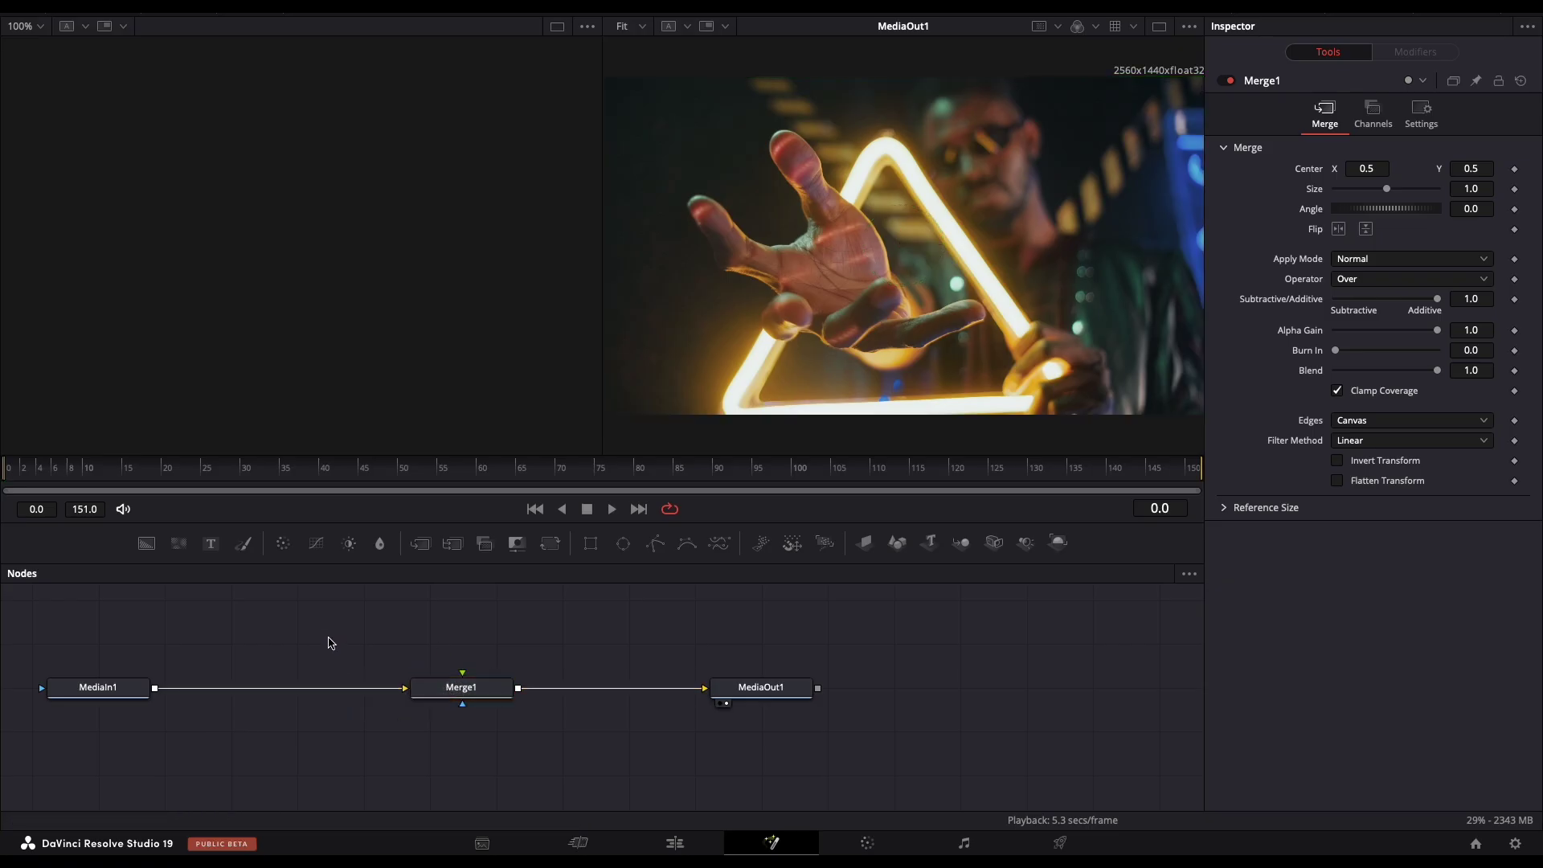
{"action": "key", "text": "shift+space"}
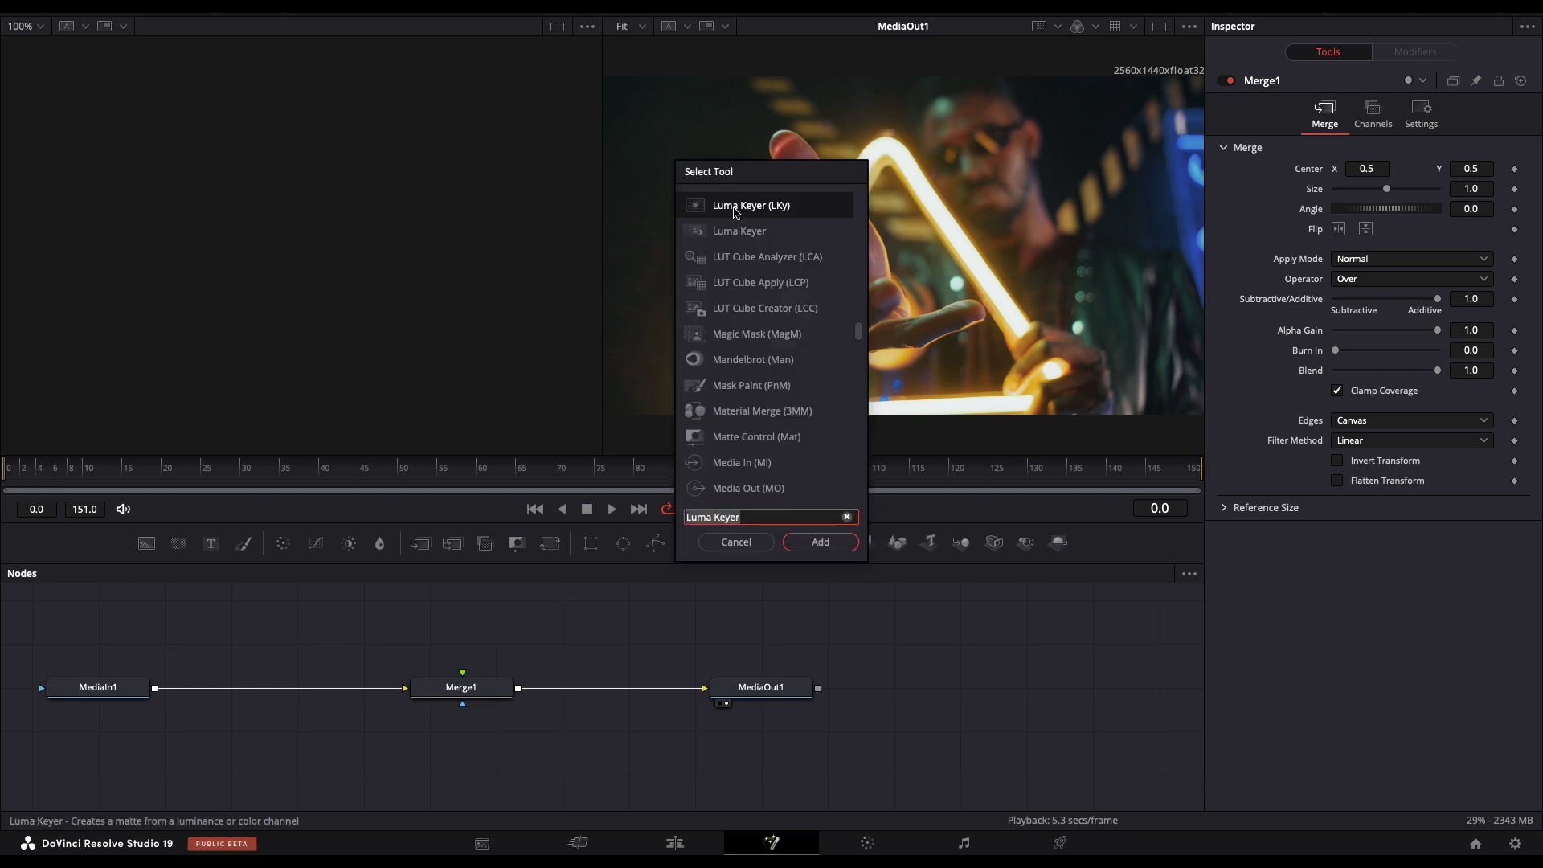
{"action": "left_click", "coordinate": [819, 540]}
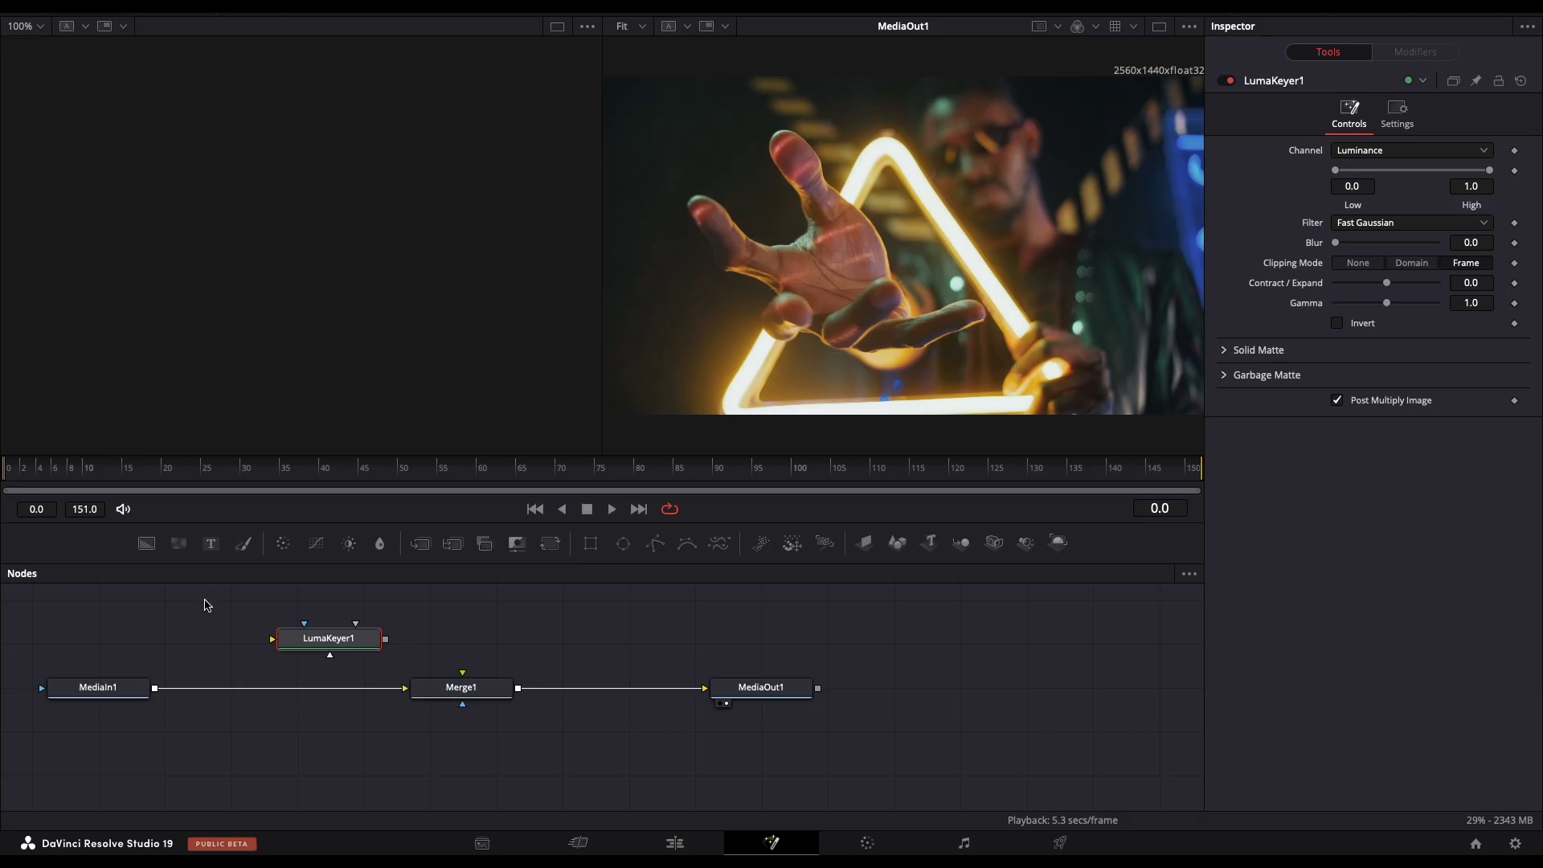
{"action": "left_click", "coordinate": [312, 635]}
{"action": "left_click_drag", "start_coordinate": [312, 635], "coordinate": [286, 623]}
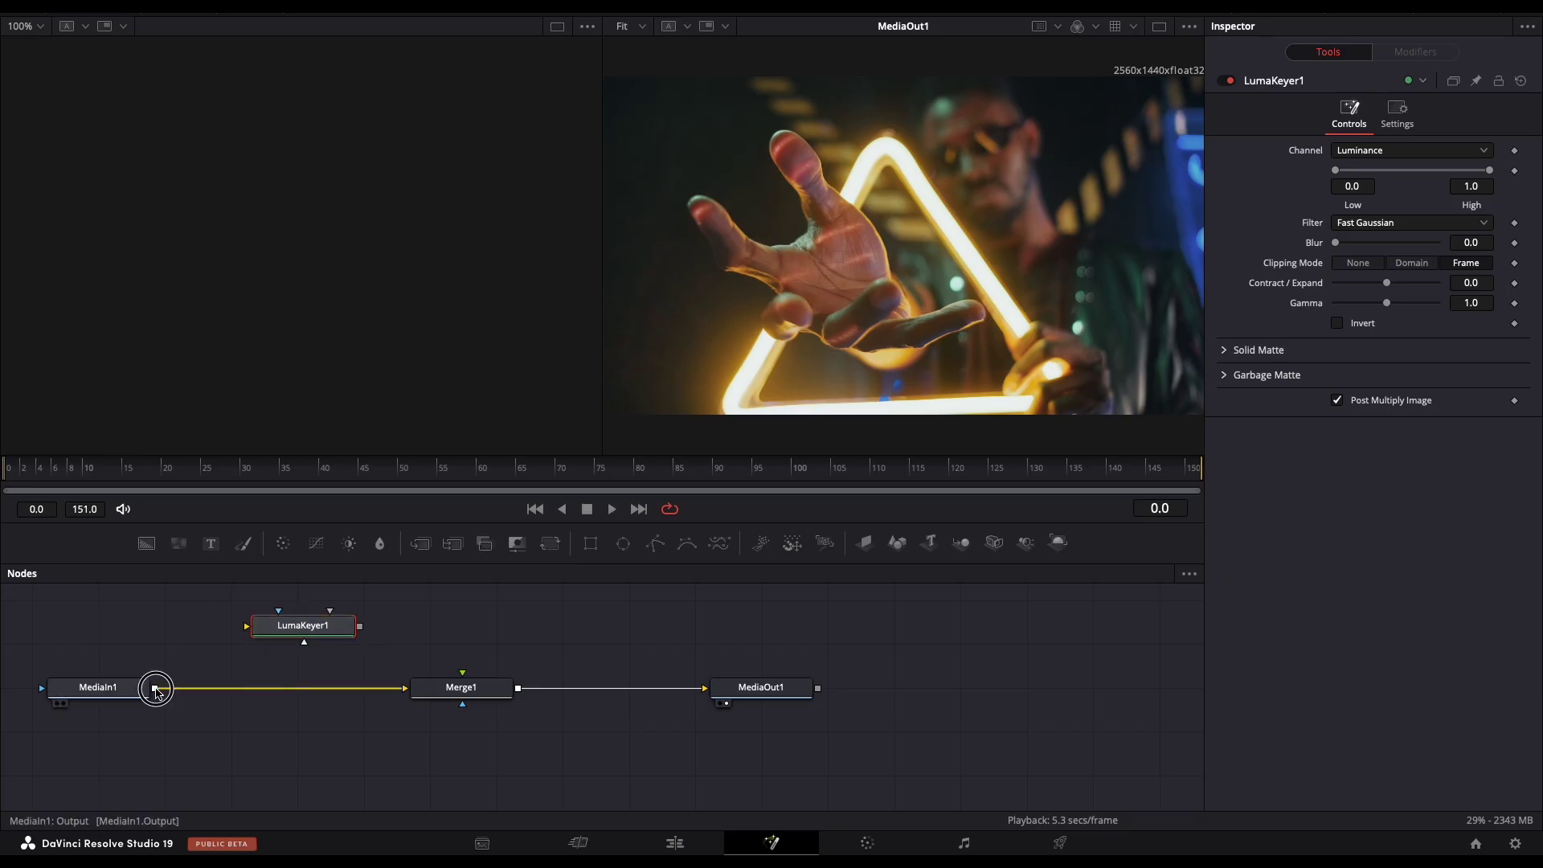
{"action": "left_click_drag", "start_coordinate": [155, 687], "coordinate": [247, 627]}
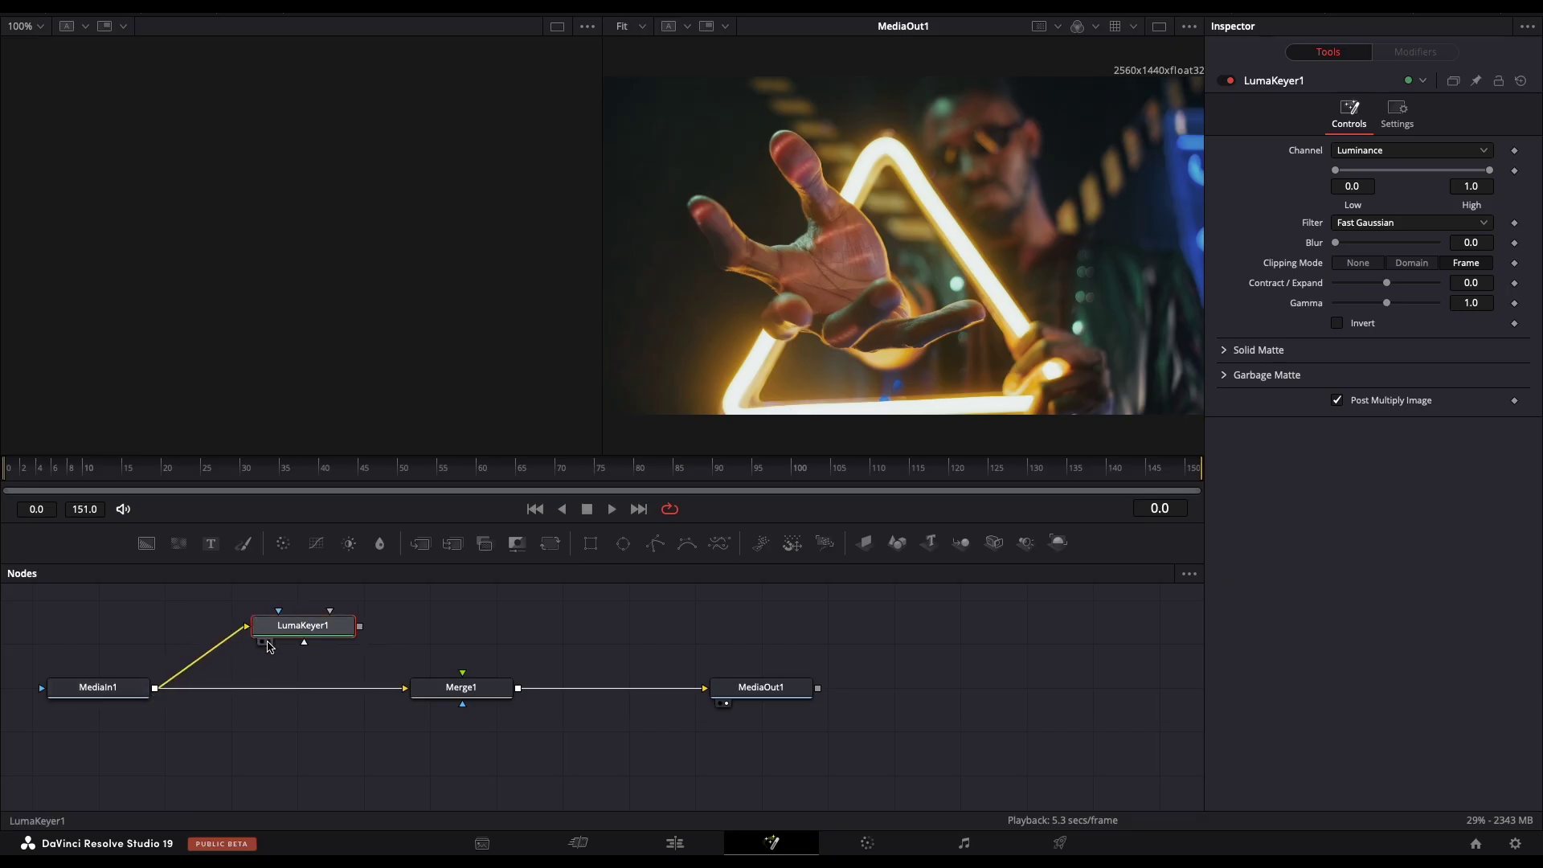
Step: Display the luma key in the empty viewer and raise its luminance Low threshold to 0.511
{"action": "left_click", "coordinate": [264, 643]}
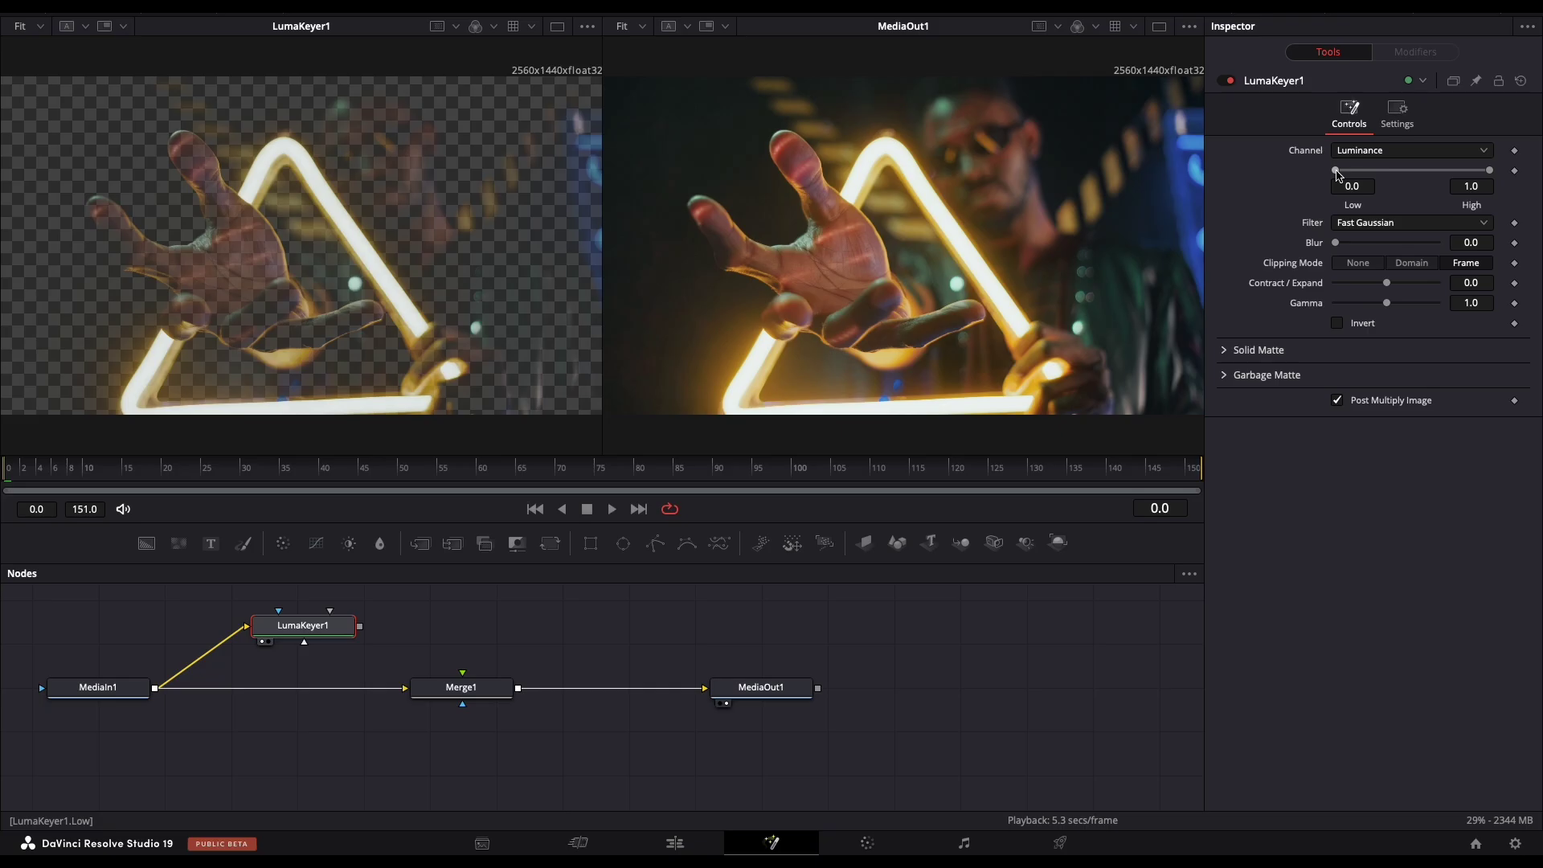
{"action": "left_click_drag", "start_coordinate": [1338, 175], "coordinate": [1417, 178]}
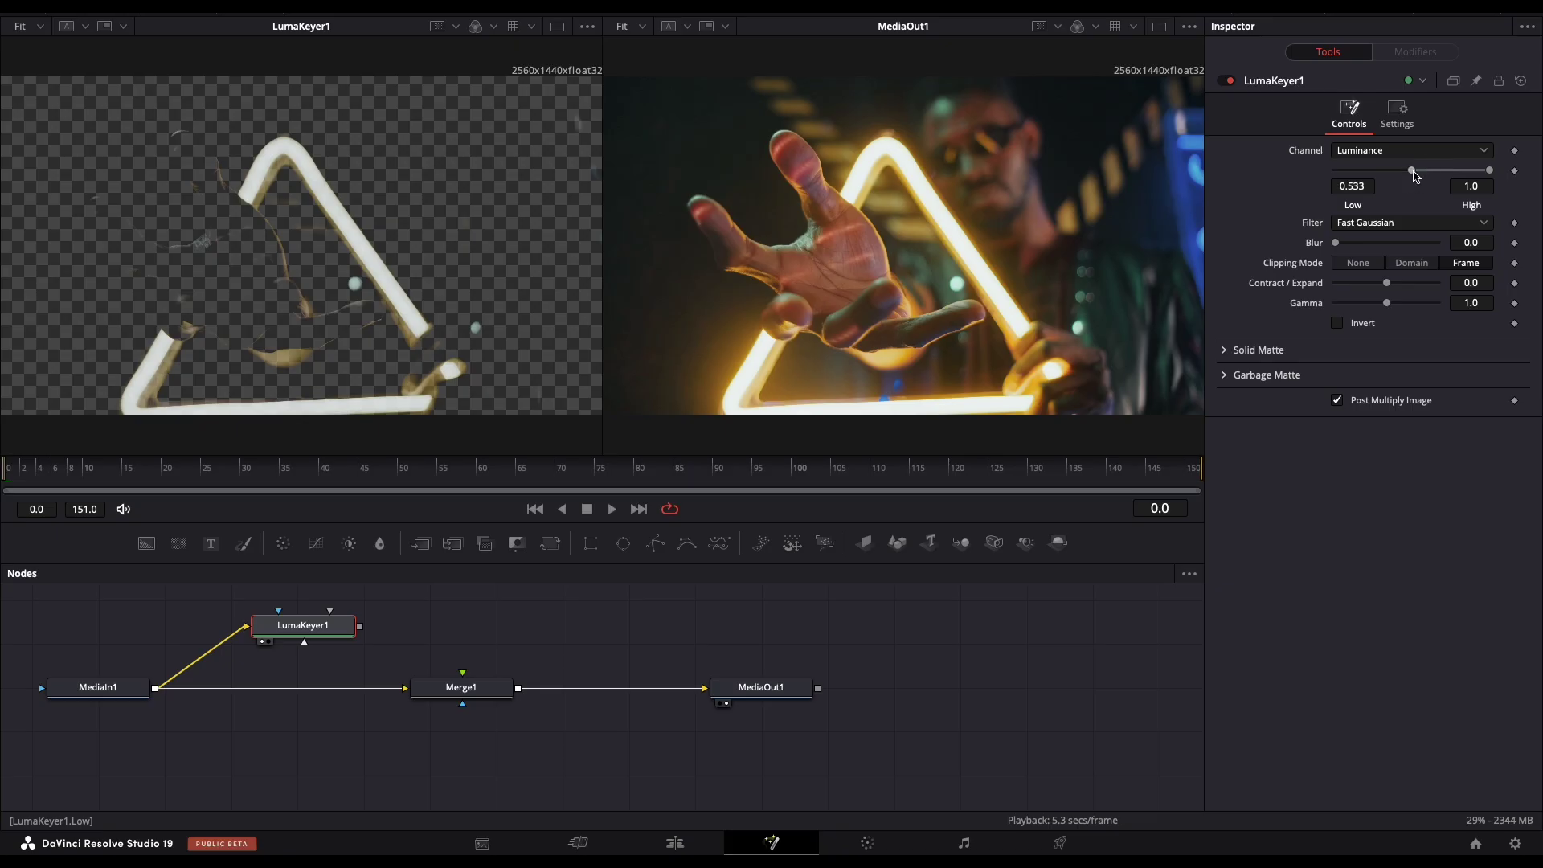
{"action": "left_click_drag", "start_coordinate": [1417, 177], "coordinate": [1412, 177]}
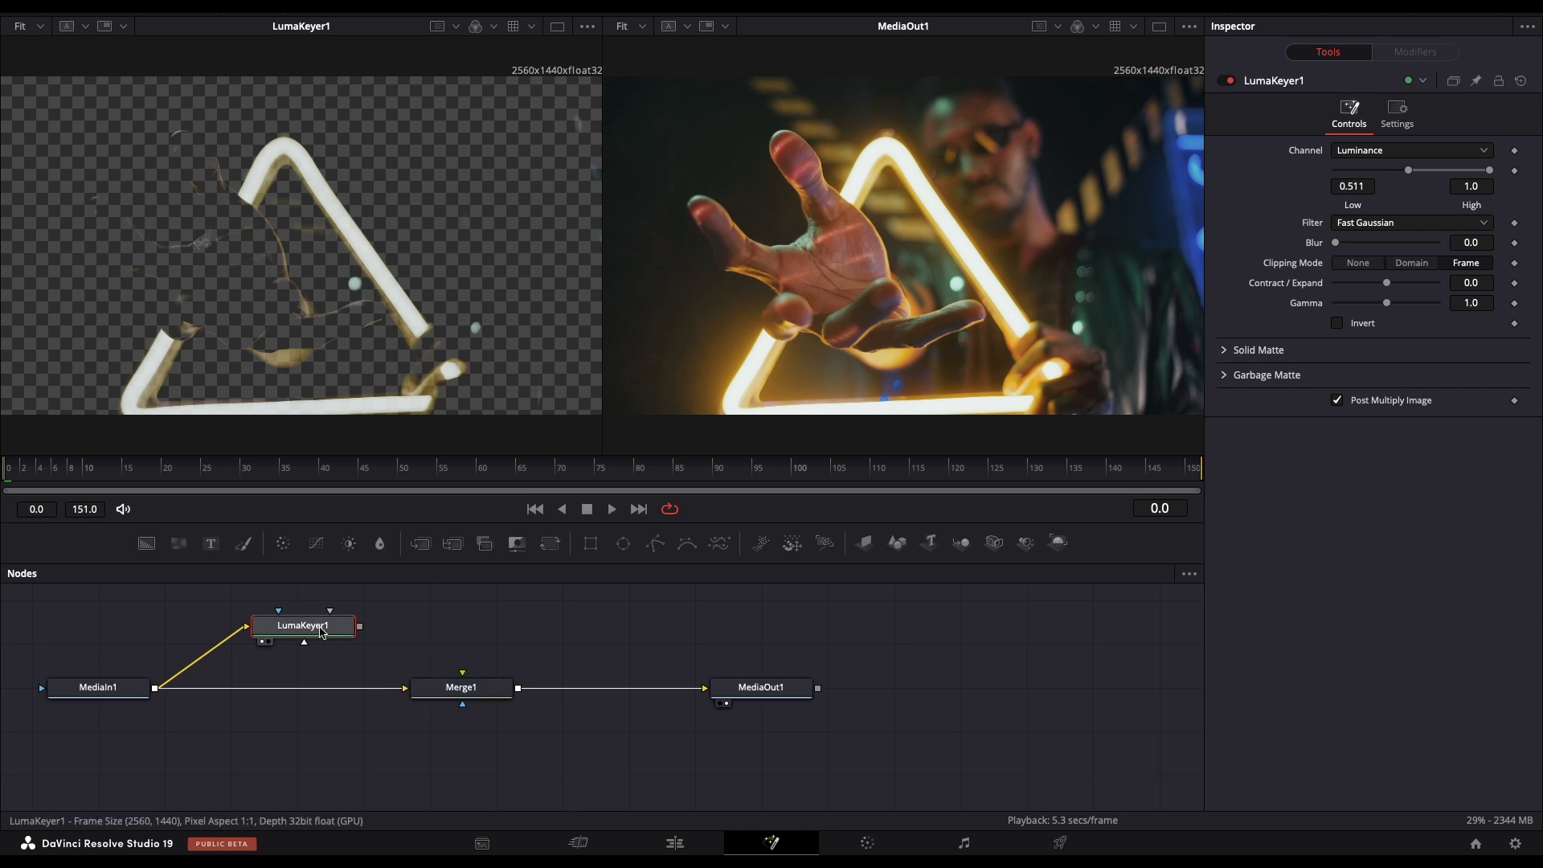
Step: Add a Duplicate (Dup) node directly after LumaKeyer1
{"action": "key", "text": "shift+space"}
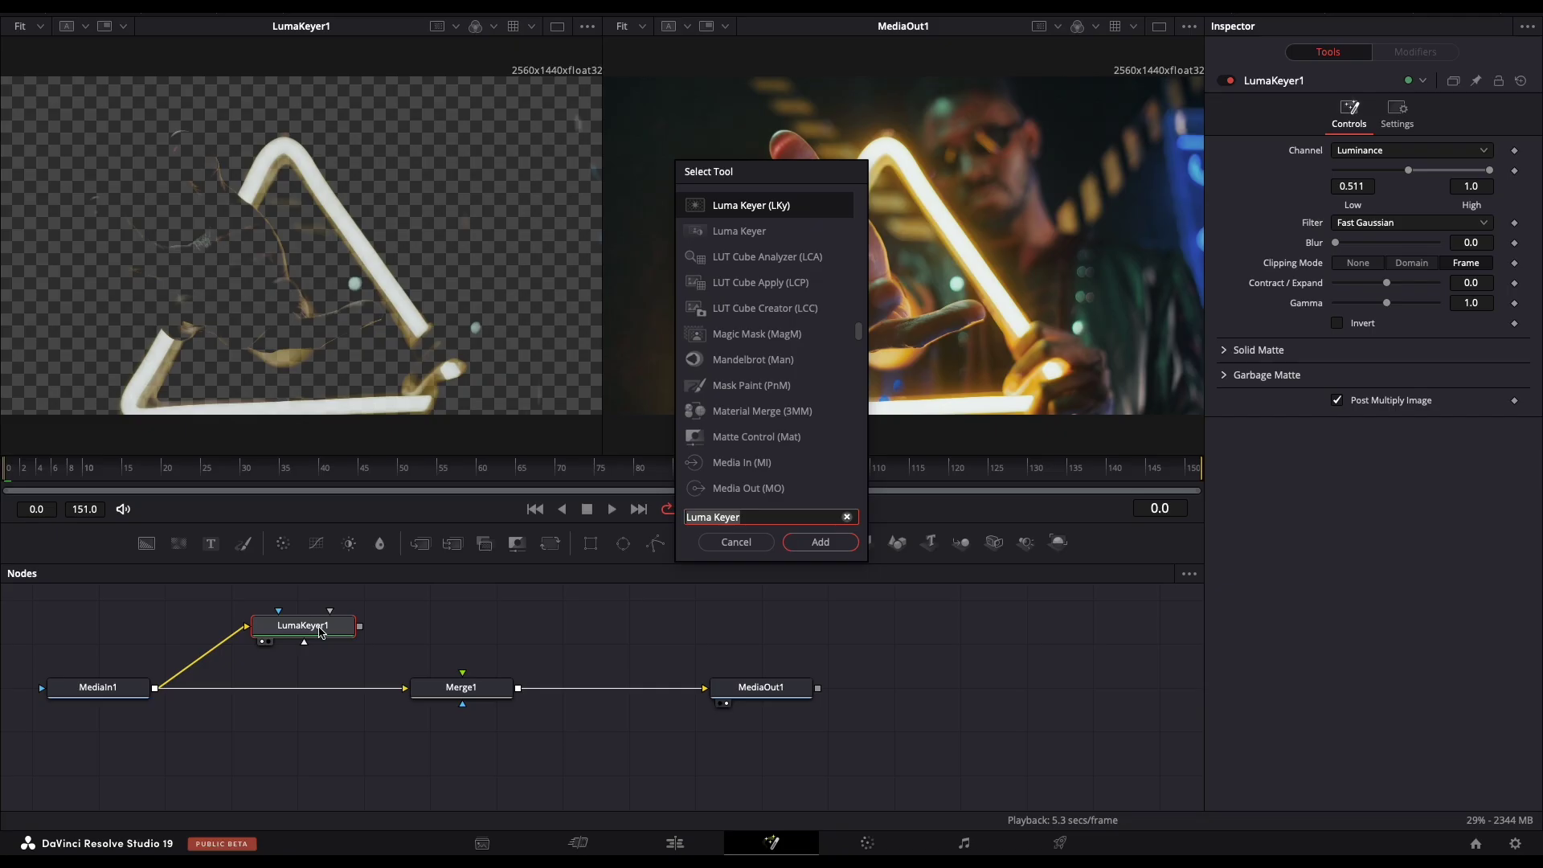
{"action": "key", "text": "BackSpace"}
{"action": "type", "text": "dupli"}
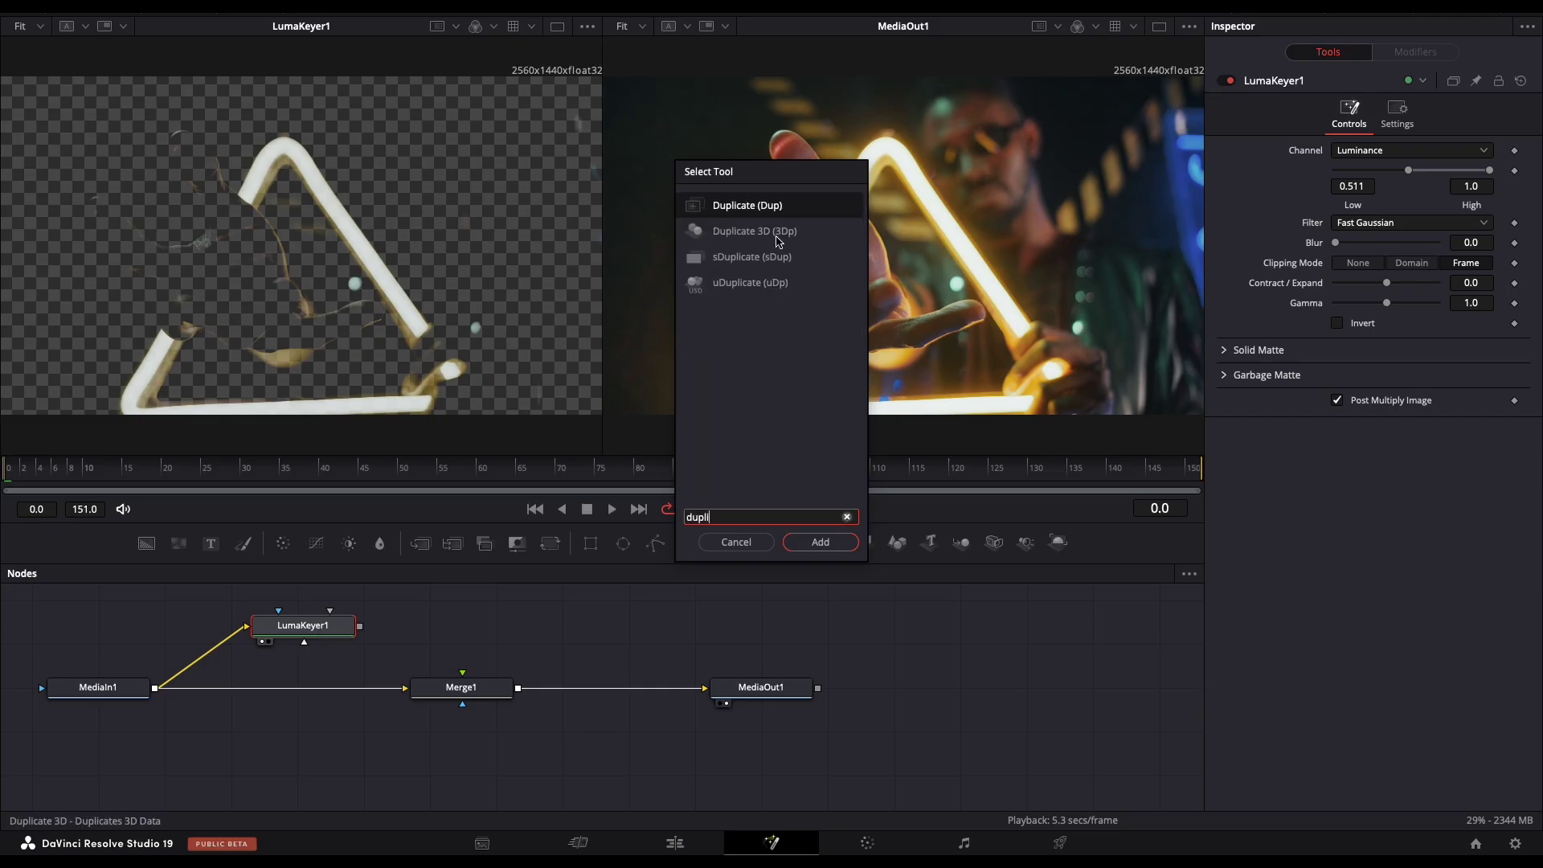
{"action": "left_click", "coordinate": [746, 205]}
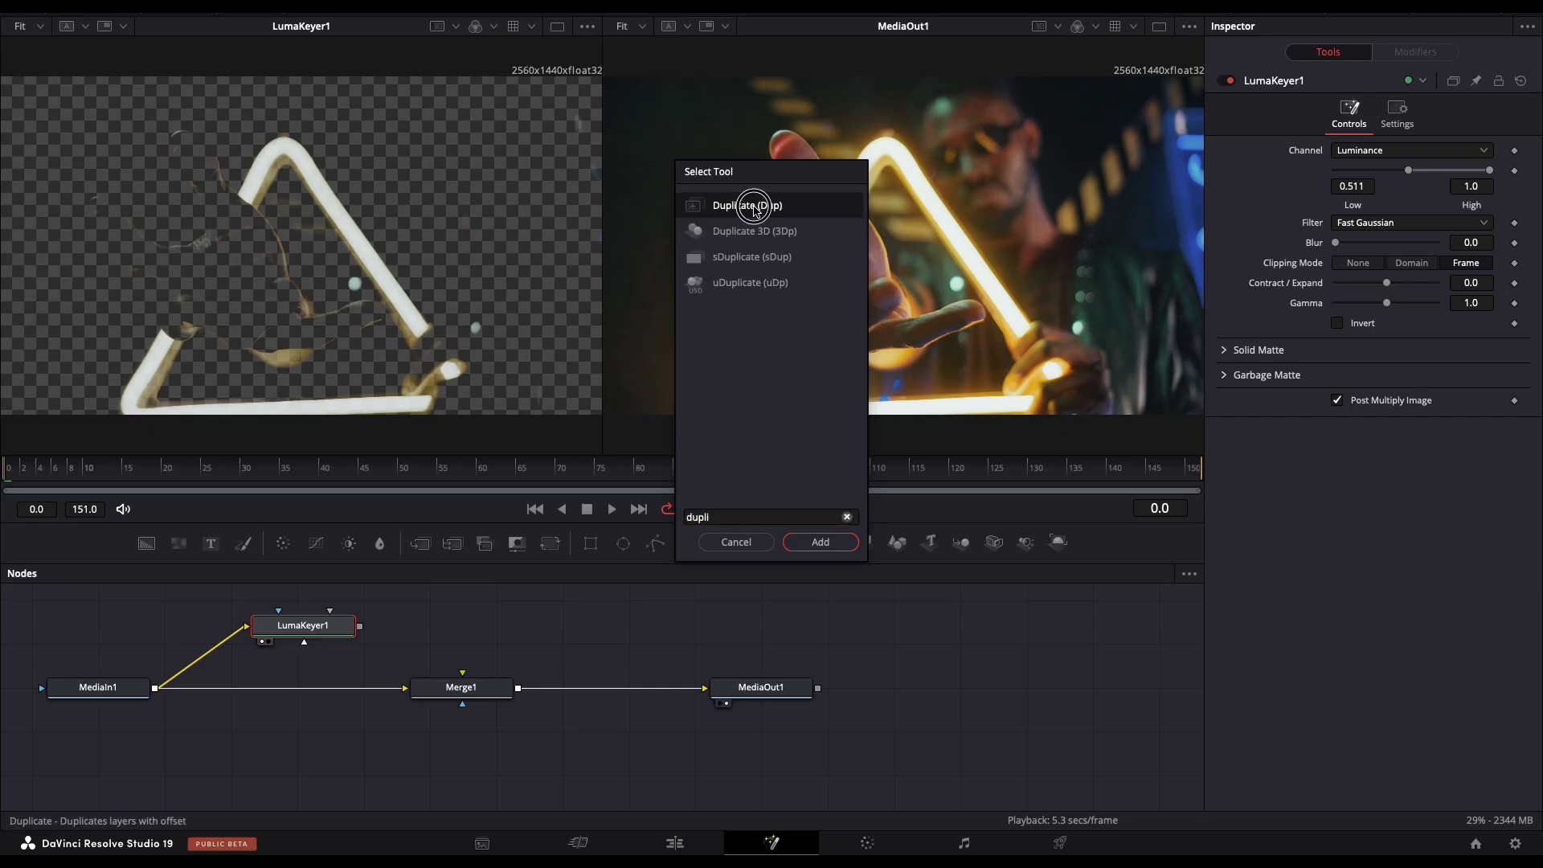
{"action": "left_click", "coordinate": [817, 544]}
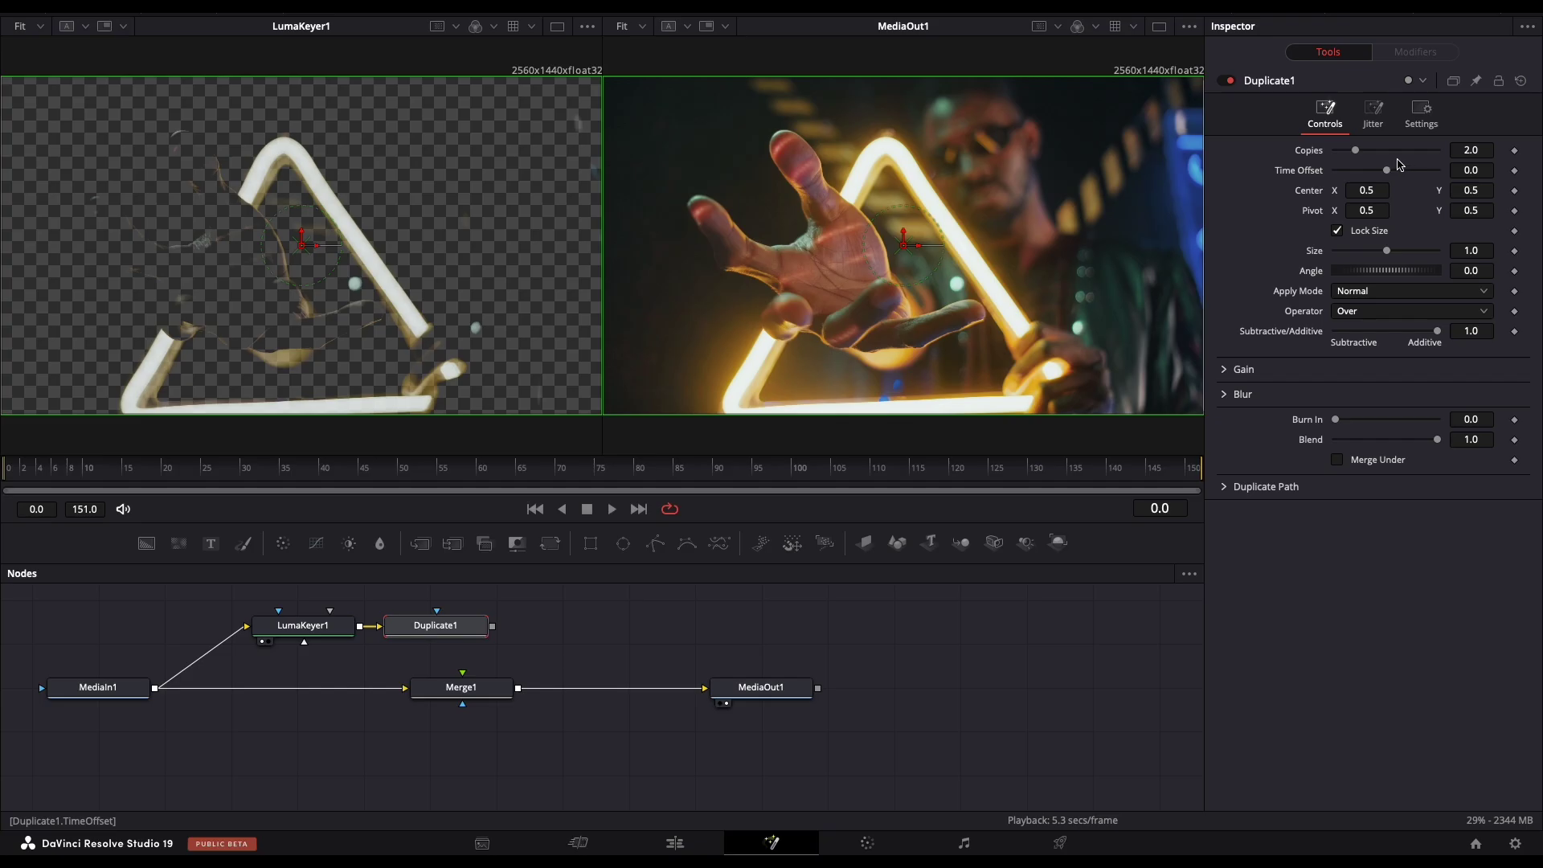
Step: Set the Duplicate node to 10 copies, size 1.19 and angle 2.6 while viewing it, and connect it to Merge1's foreground
{"action": "left_click_drag", "start_coordinate": [1357, 157], "coordinate": [1439, 163]}
{"action": "left_click_drag", "start_coordinate": [1387, 251], "coordinate": [1391, 250]}
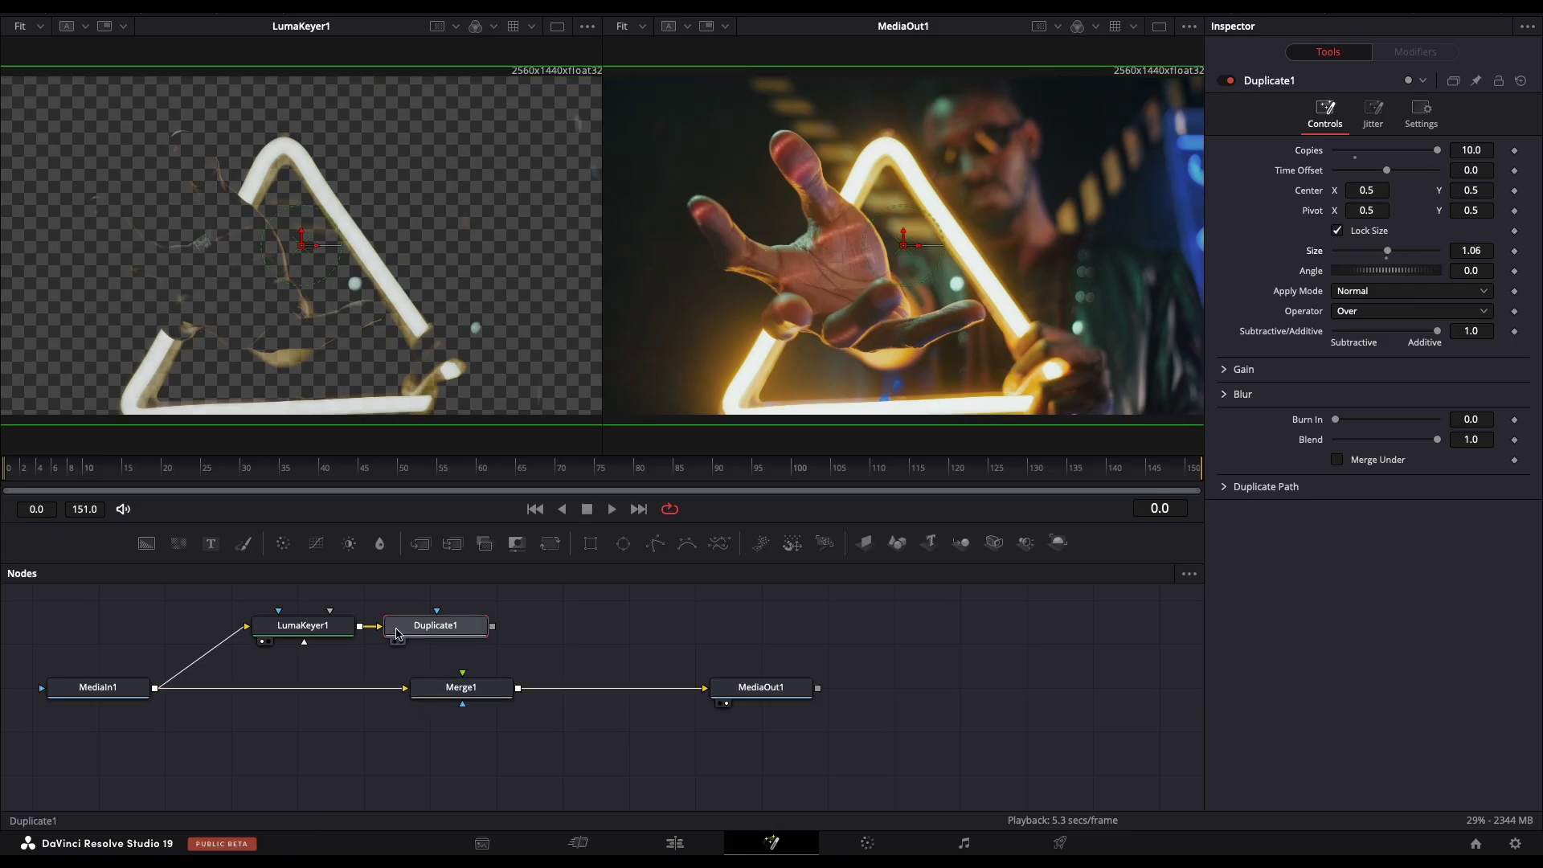
{"action": "left_click", "coordinate": [395, 643]}
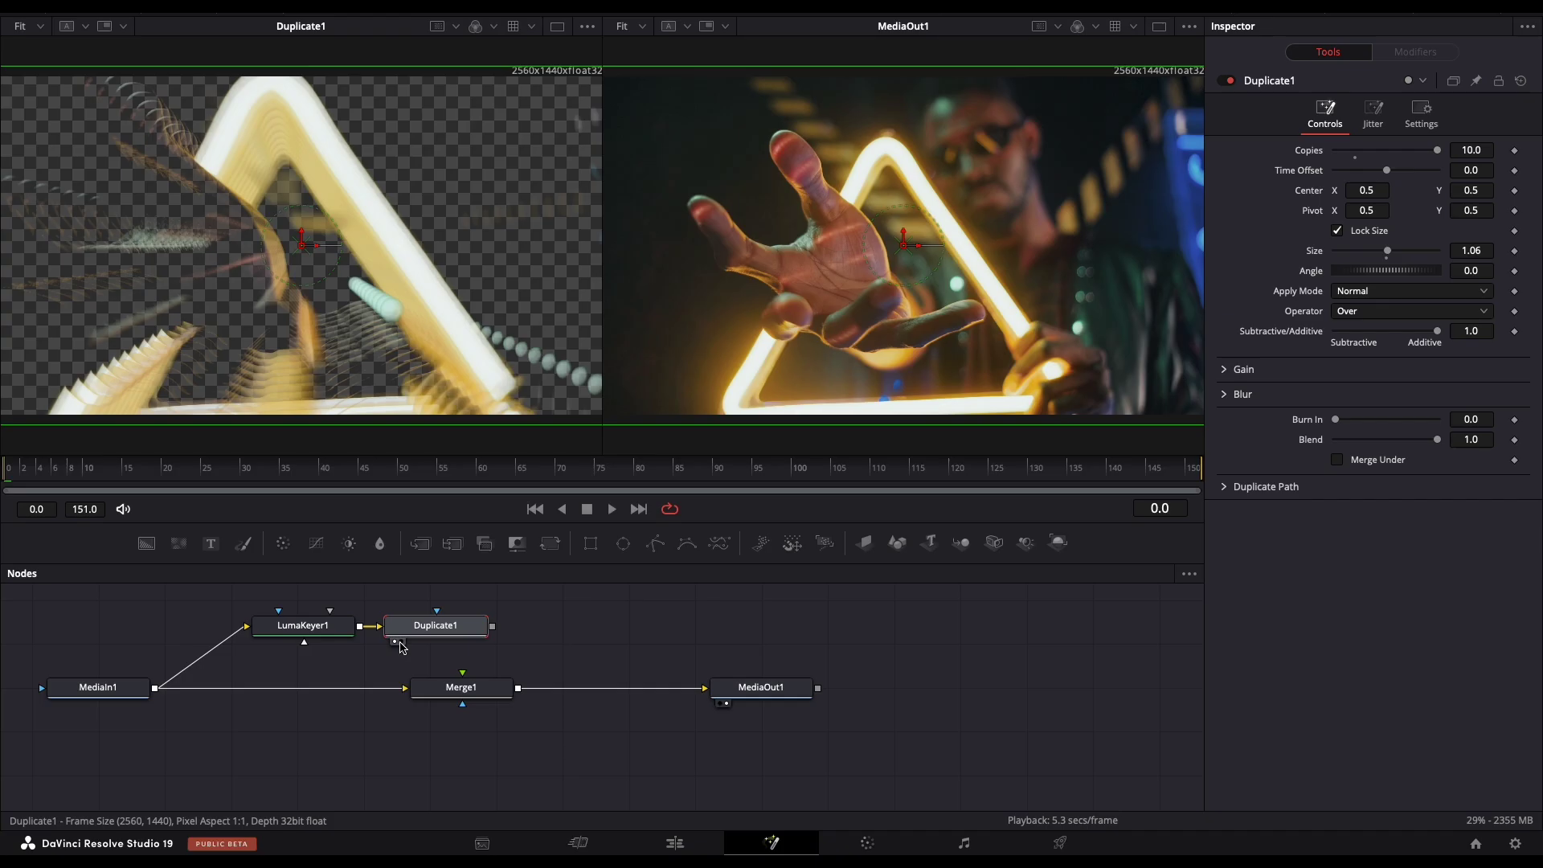
{"action": "left_click_drag", "start_coordinate": [1388, 251], "coordinate": [1395, 271]}
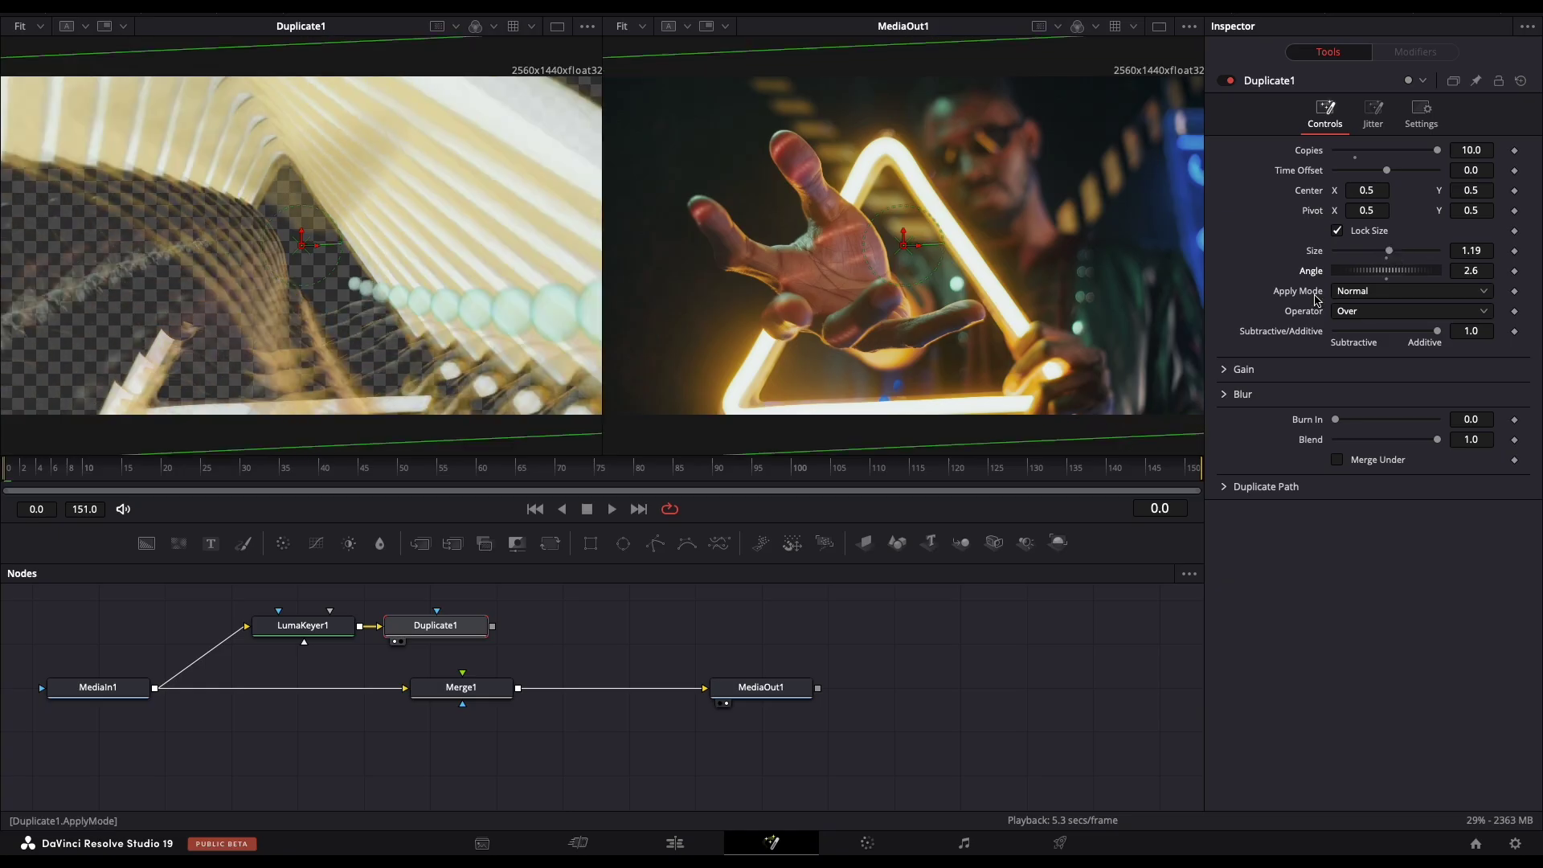
{"action": "left_click_drag", "start_coordinate": [469, 628], "coordinate": [463, 677]}
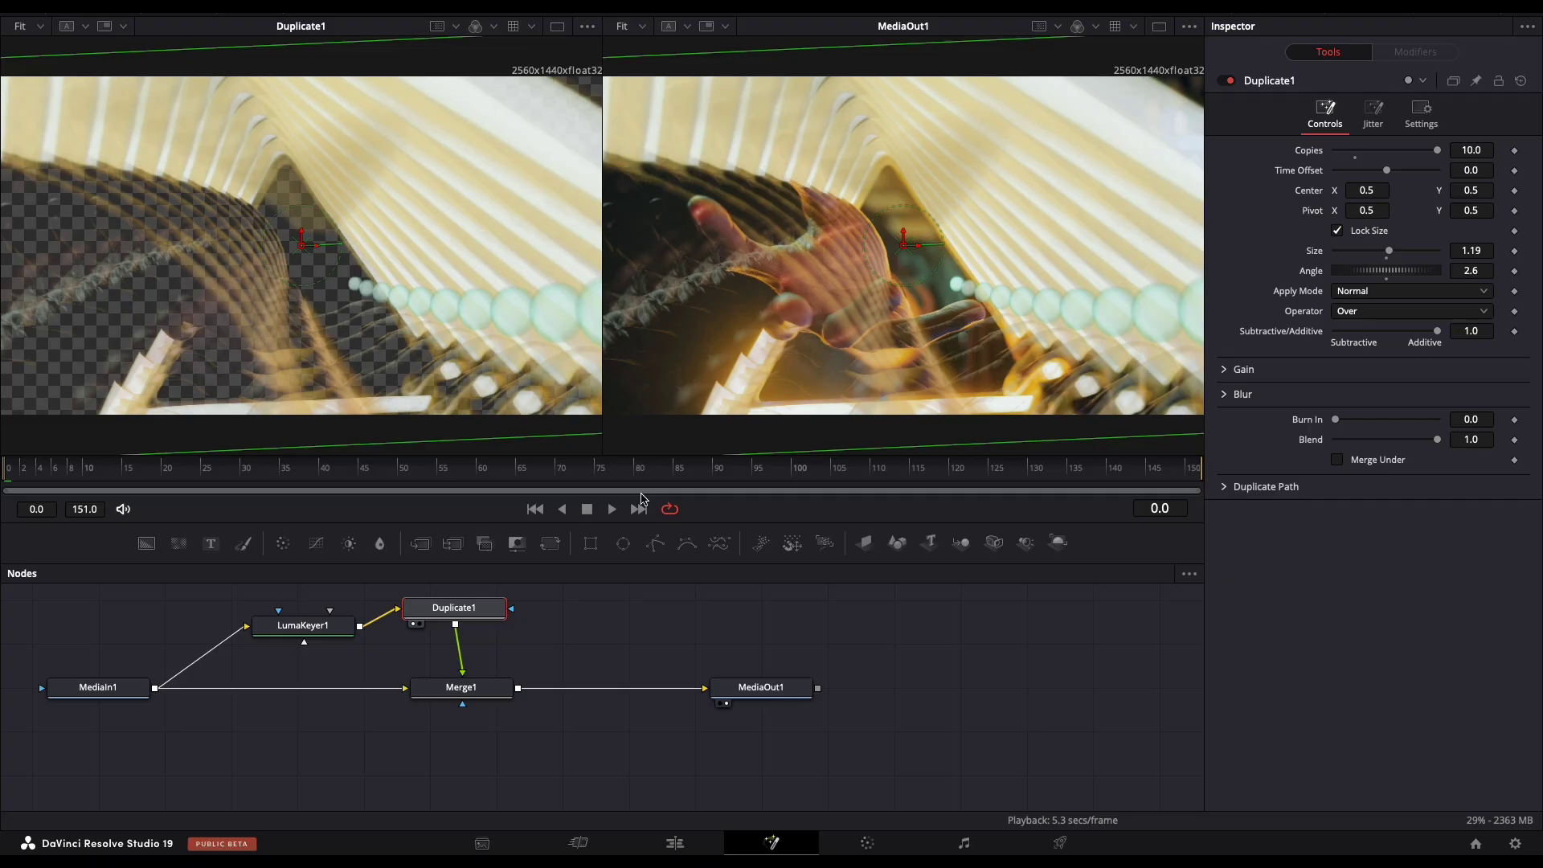
Step: Insert a Zoom Blur node between Duplicate1 and Merge1, move Merge1 lower for space, and set the Zoom Amount to 0.51
{"action": "key", "text": "shift+space"}
{"action": "type", "text": "zoo"}
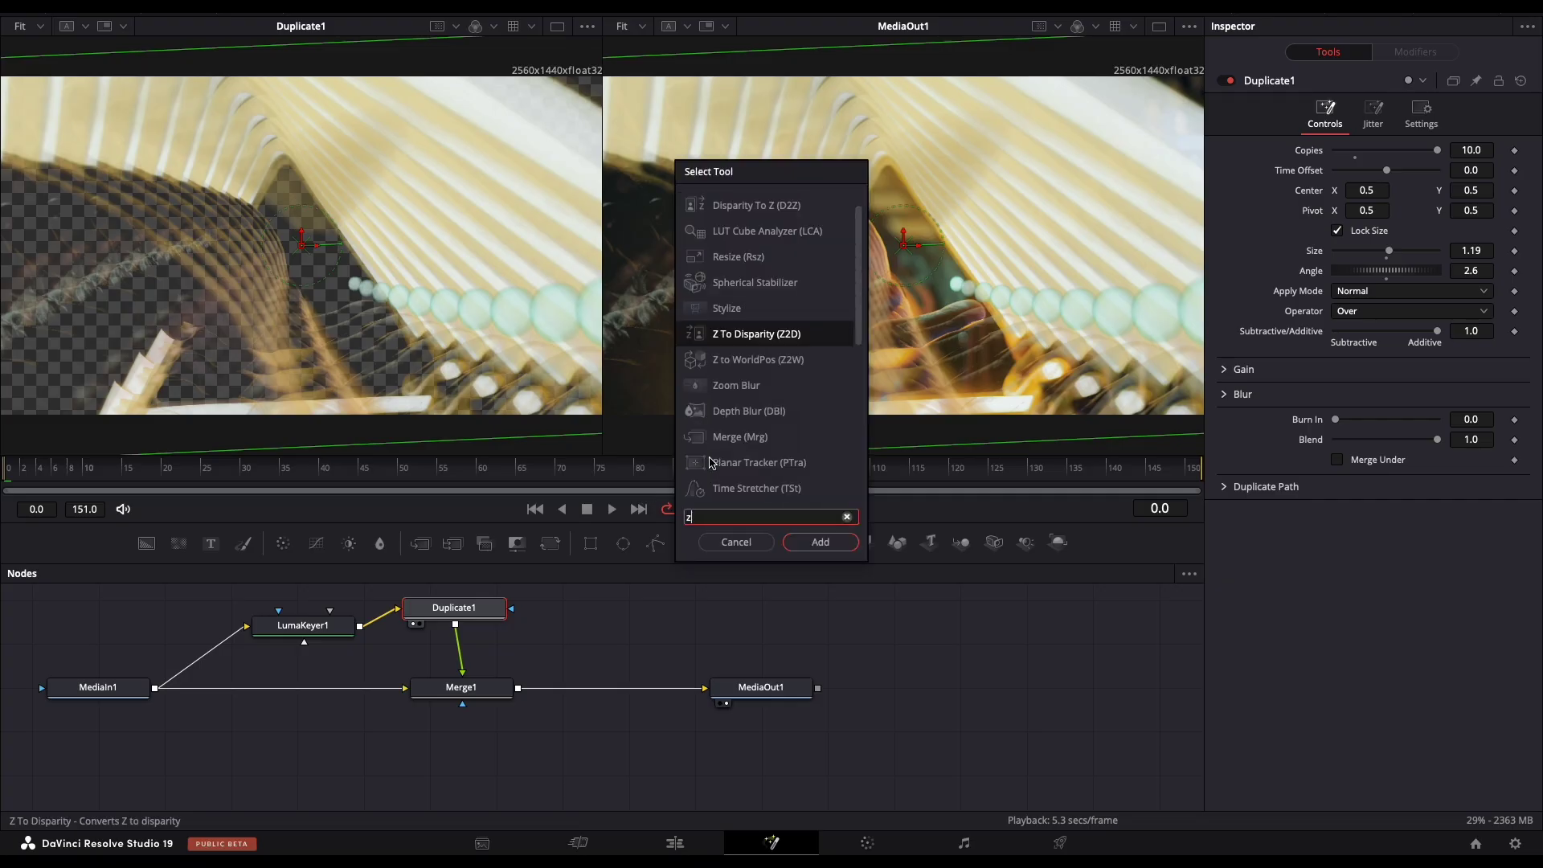
{"action": "left_click", "coordinate": [821, 545]}
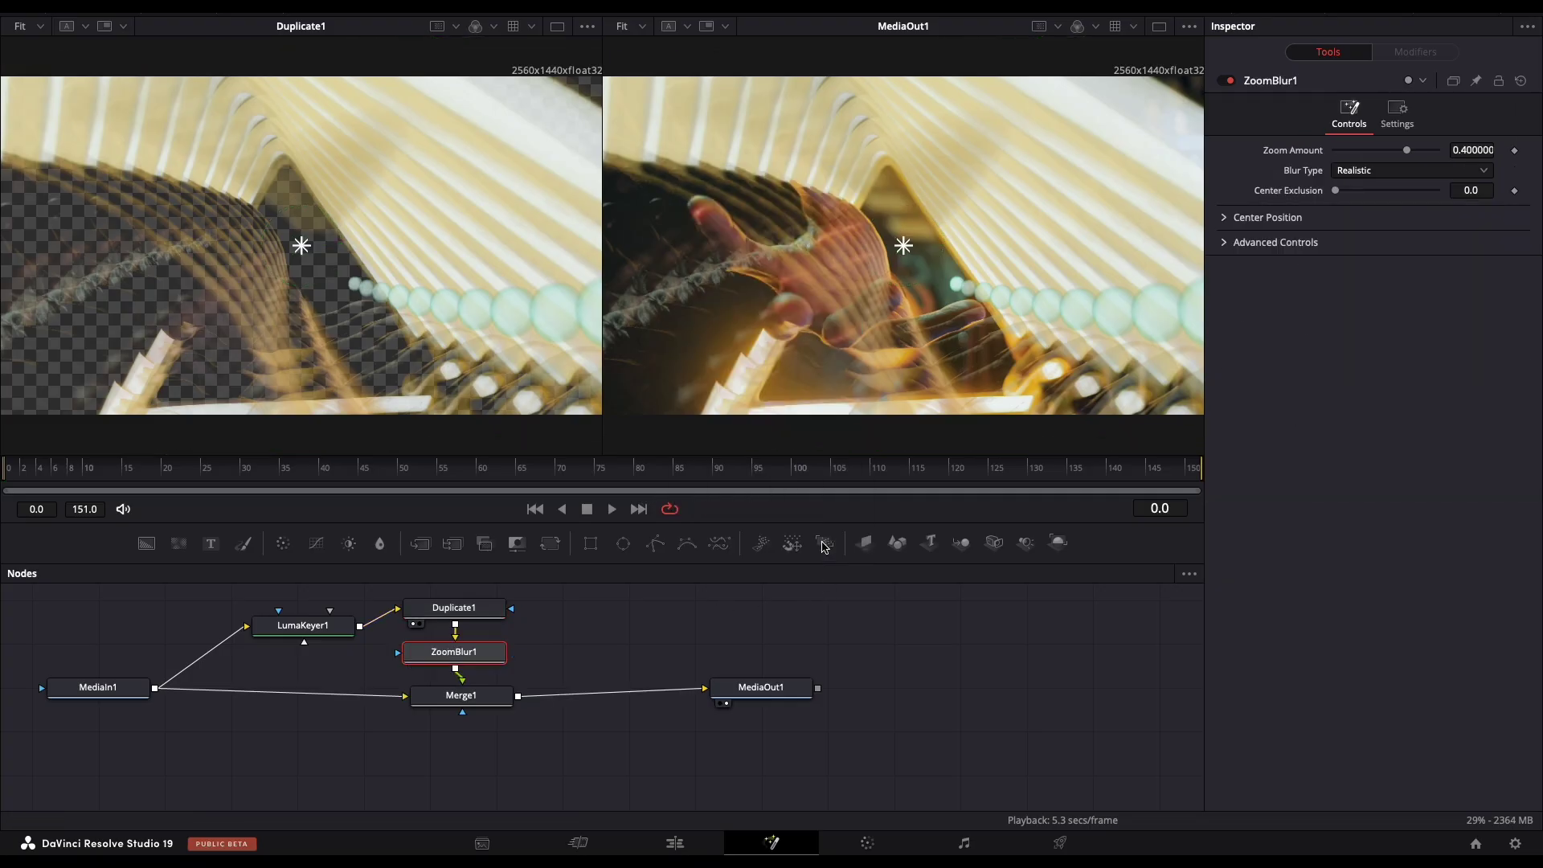
{"action": "left_click_drag", "start_coordinate": [451, 695], "coordinate": [451, 763]}
{"action": "left_click", "coordinate": [441, 662]}
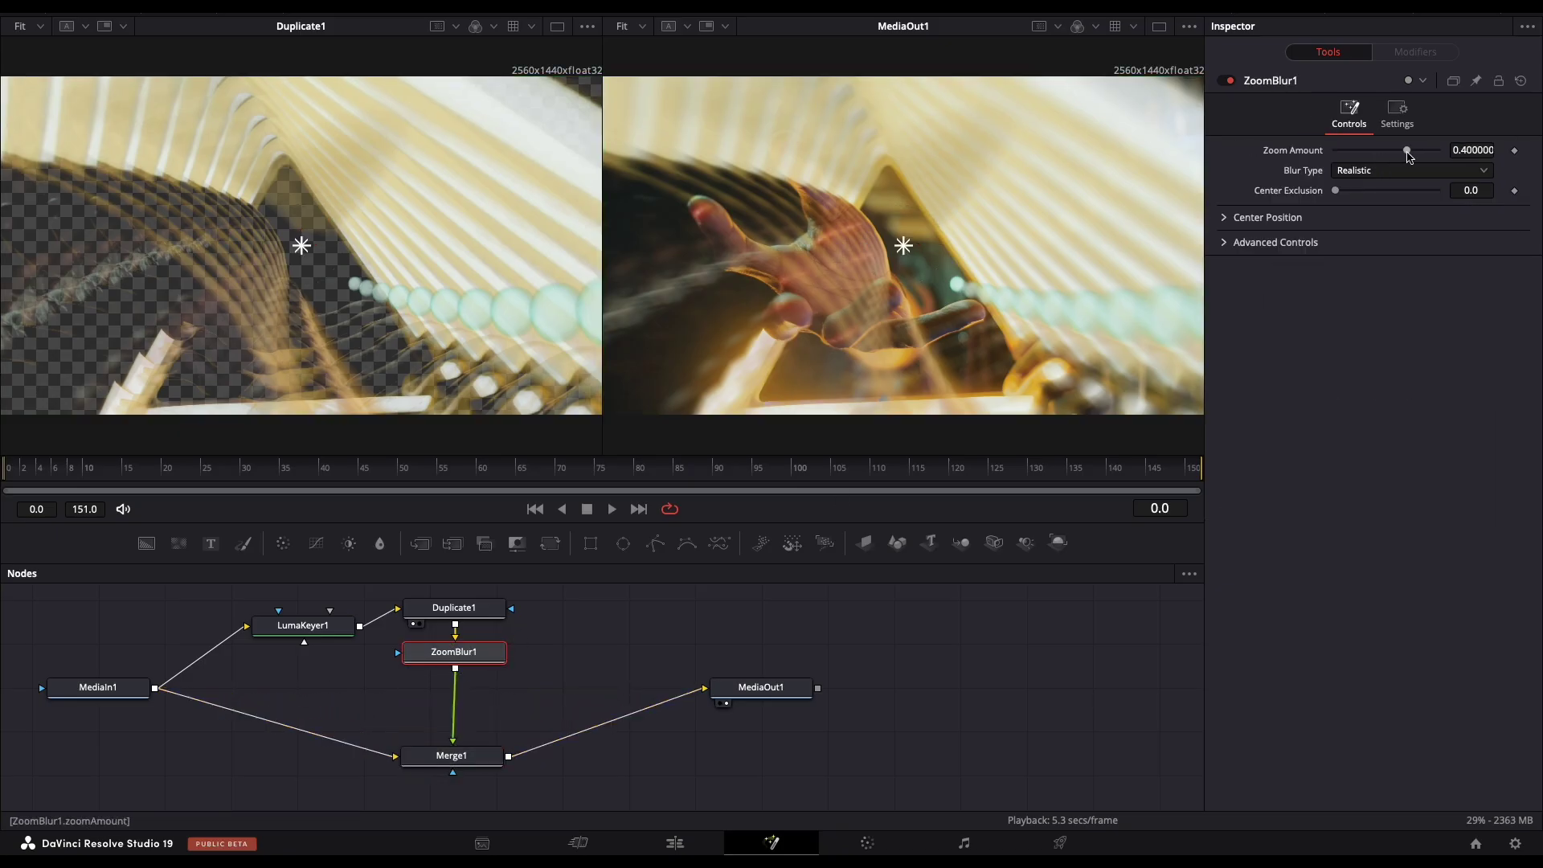
{"action": "left_click_drag", "start_coordinate": [1408, 155], "coordinate": [1412, 153]}
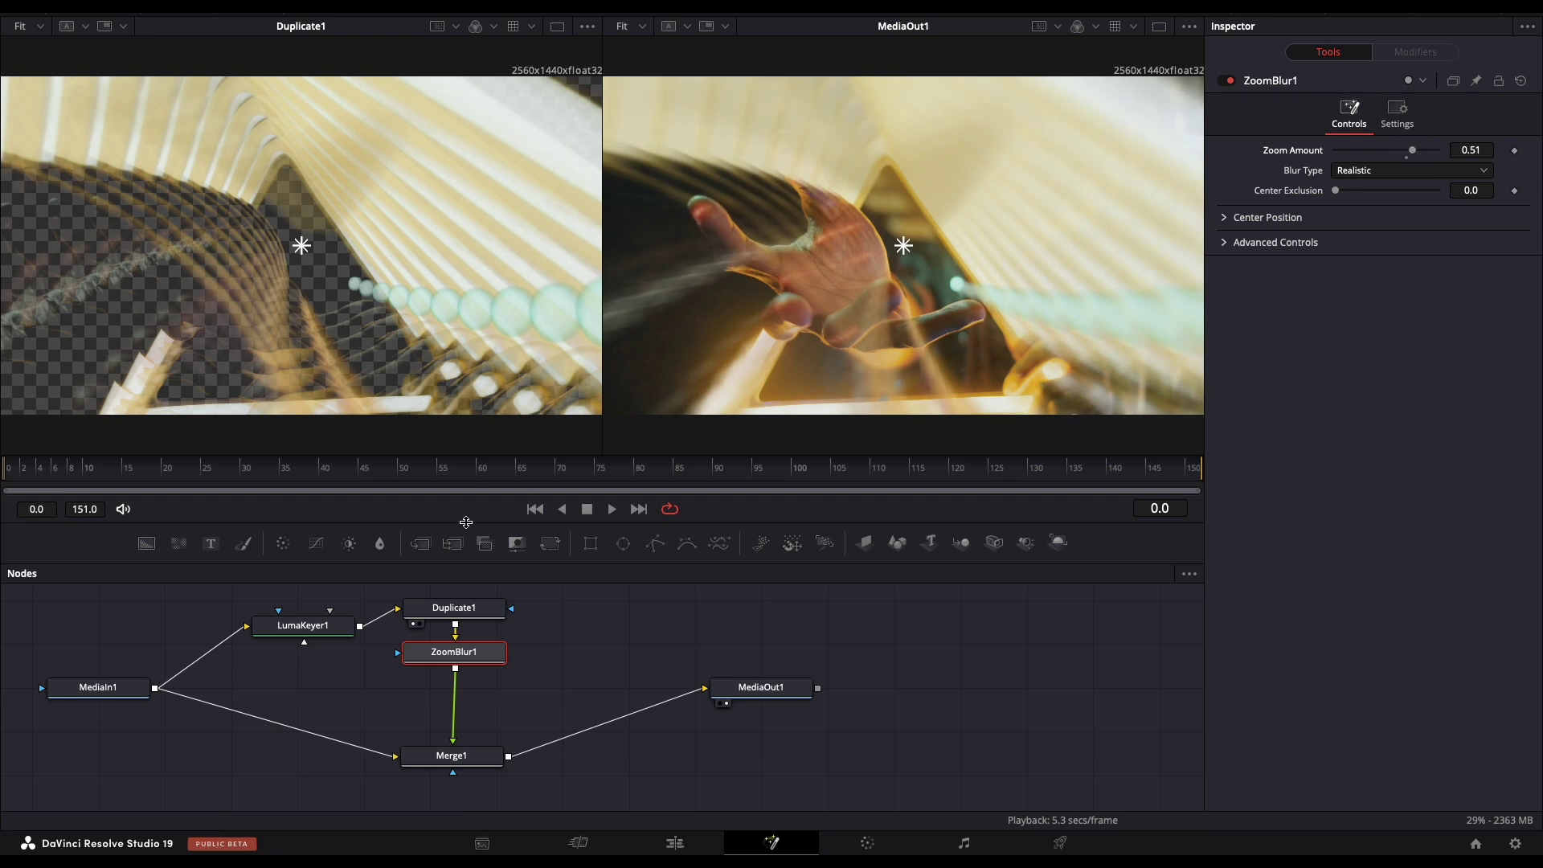
Step: Insert the Resolve FX Glow node between ZoomBlur1 and Merge1
{"action": "key", "text": "shift+space"}
{"action": "type", "text": "zoo"}
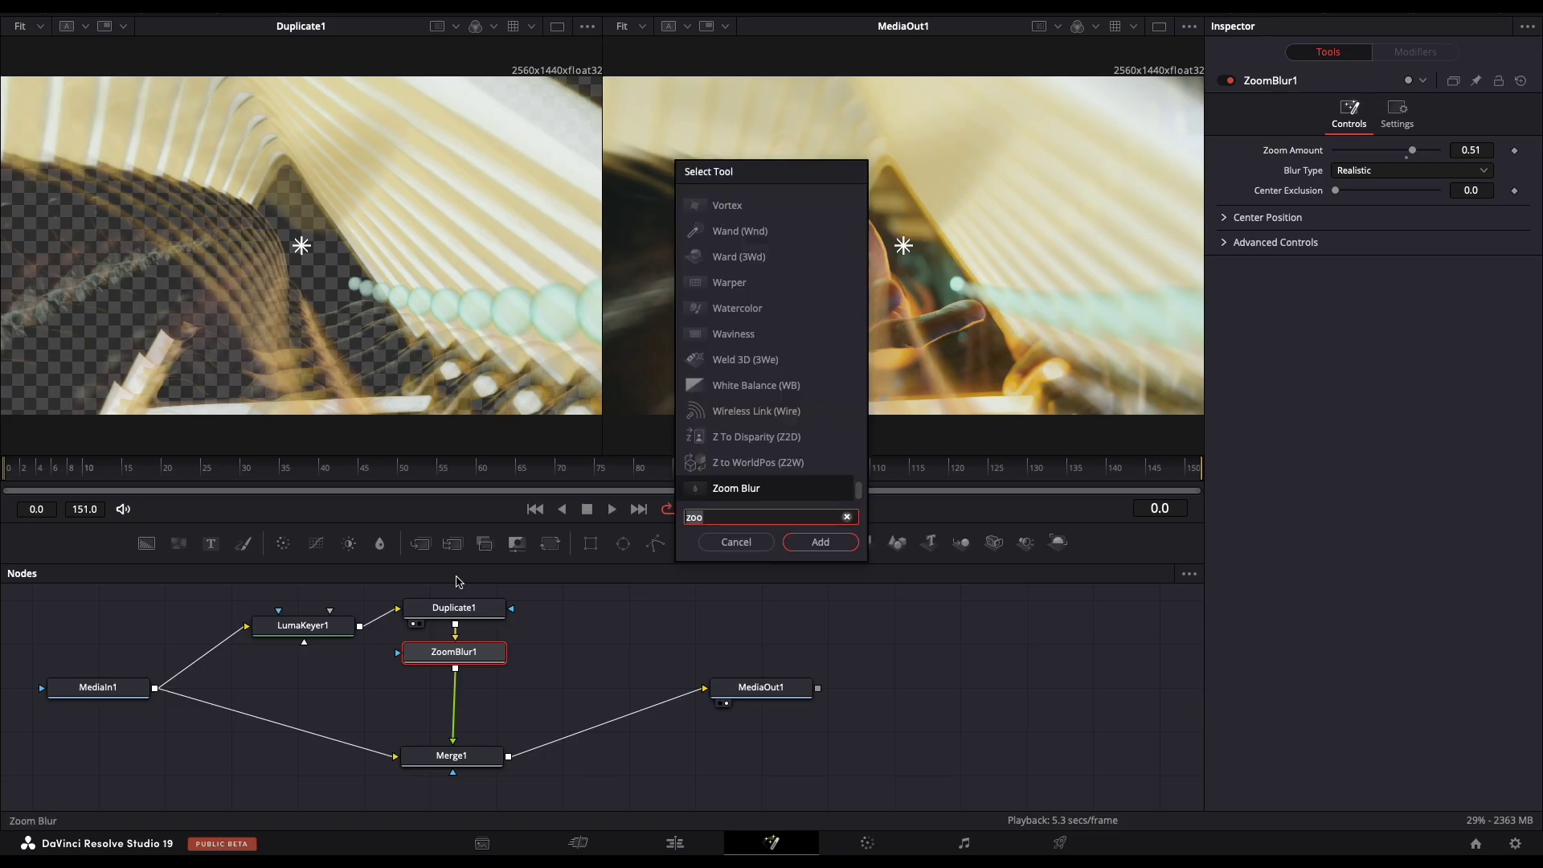
{"action": "key", "text": "BackSpace"}
{"action": "key", "text": "BackSpace"}
{"action": "key", "text": "BackSpace"}
{"action": "type", "text": "glow"}
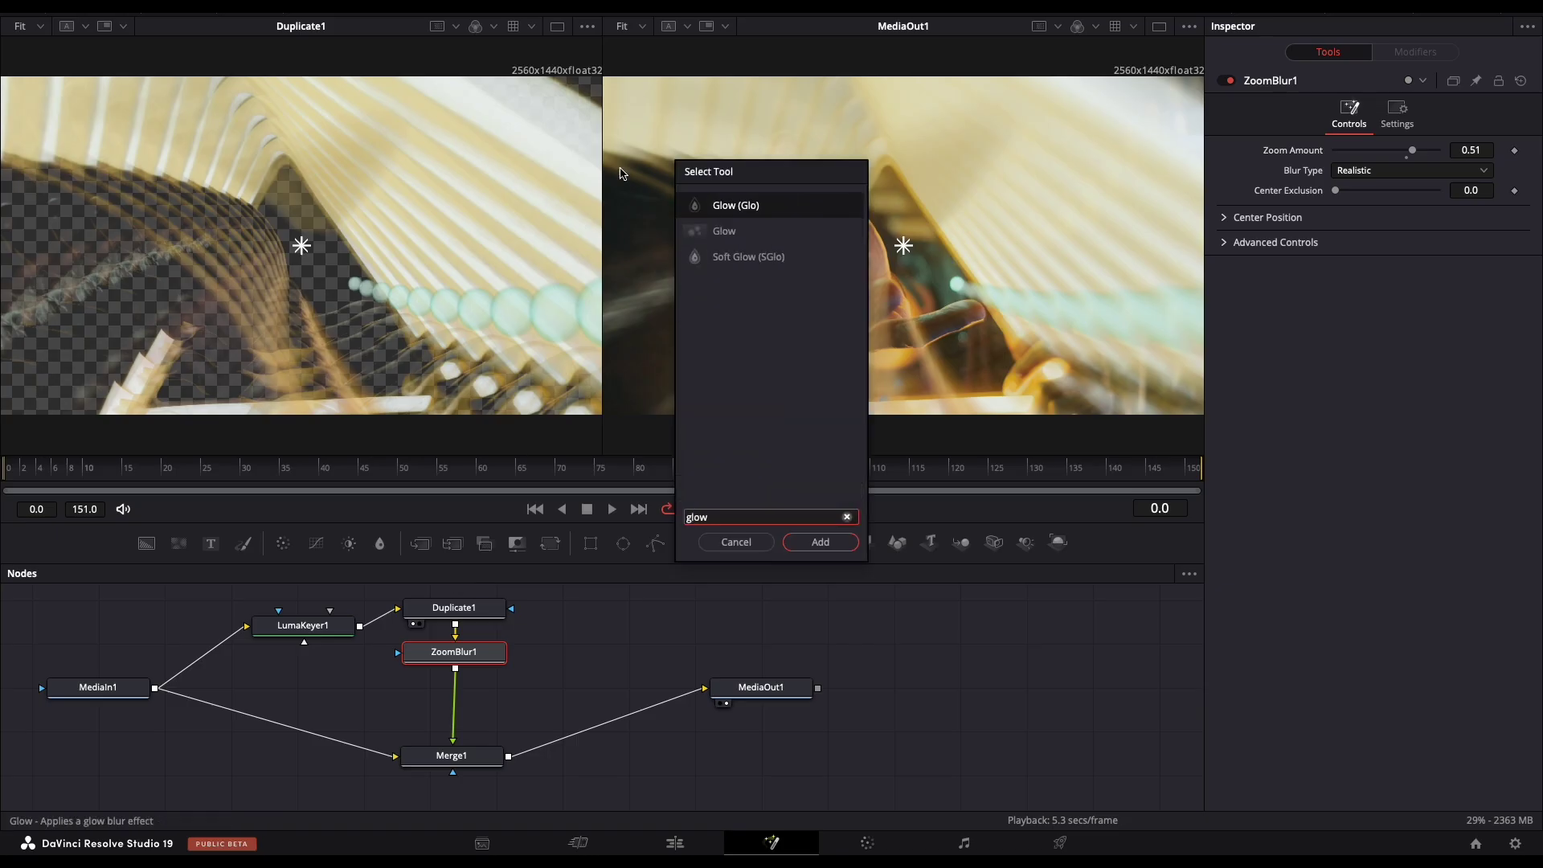
{"action": "left_click", "coordinate": [719, 229]}
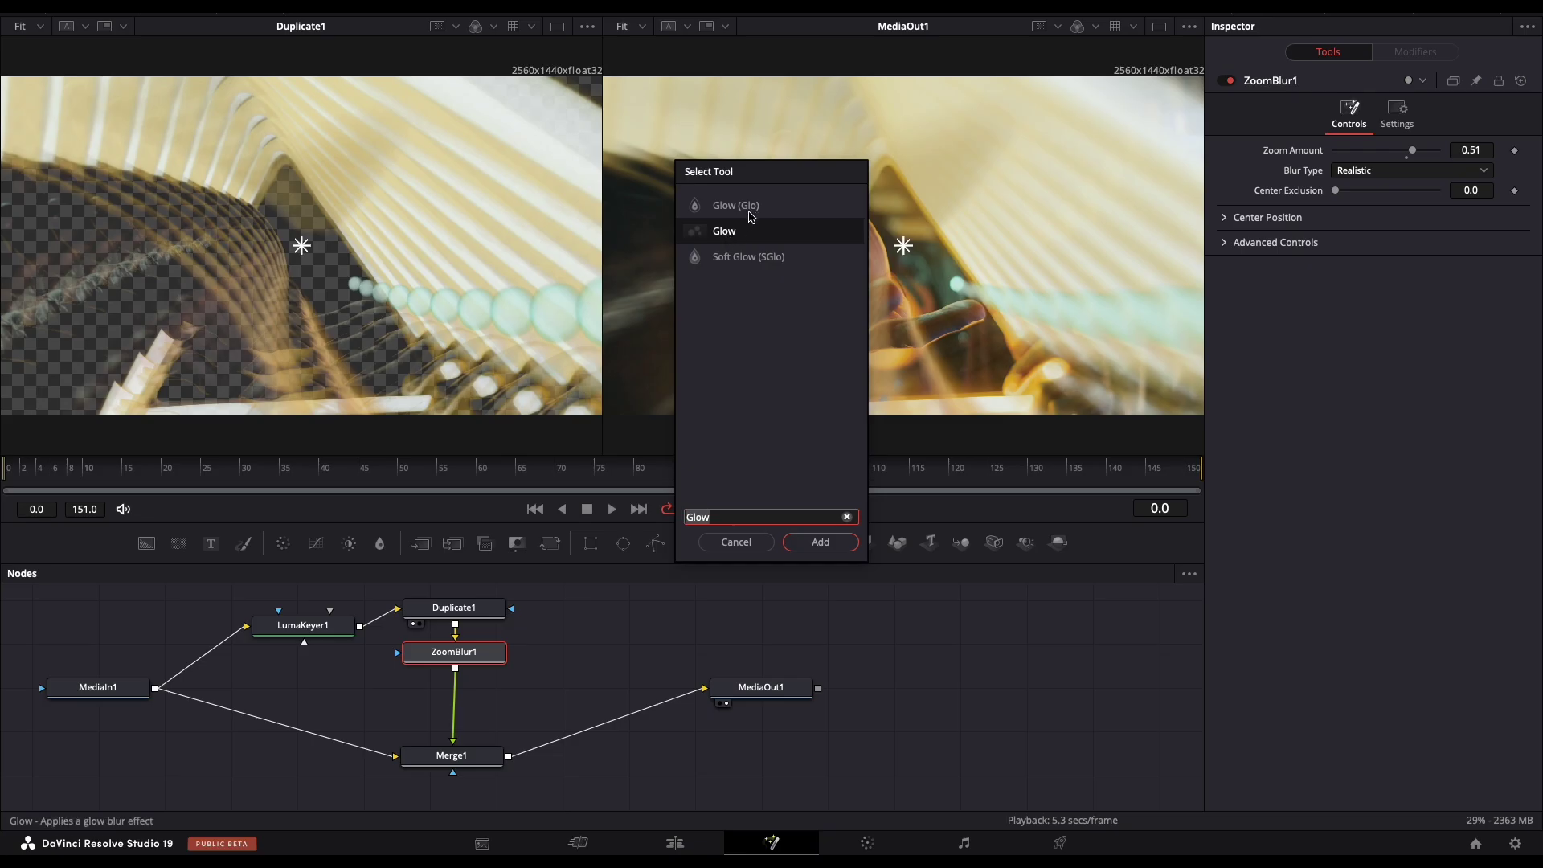
{"action": "left_click", "coordinate": [820, 542]}
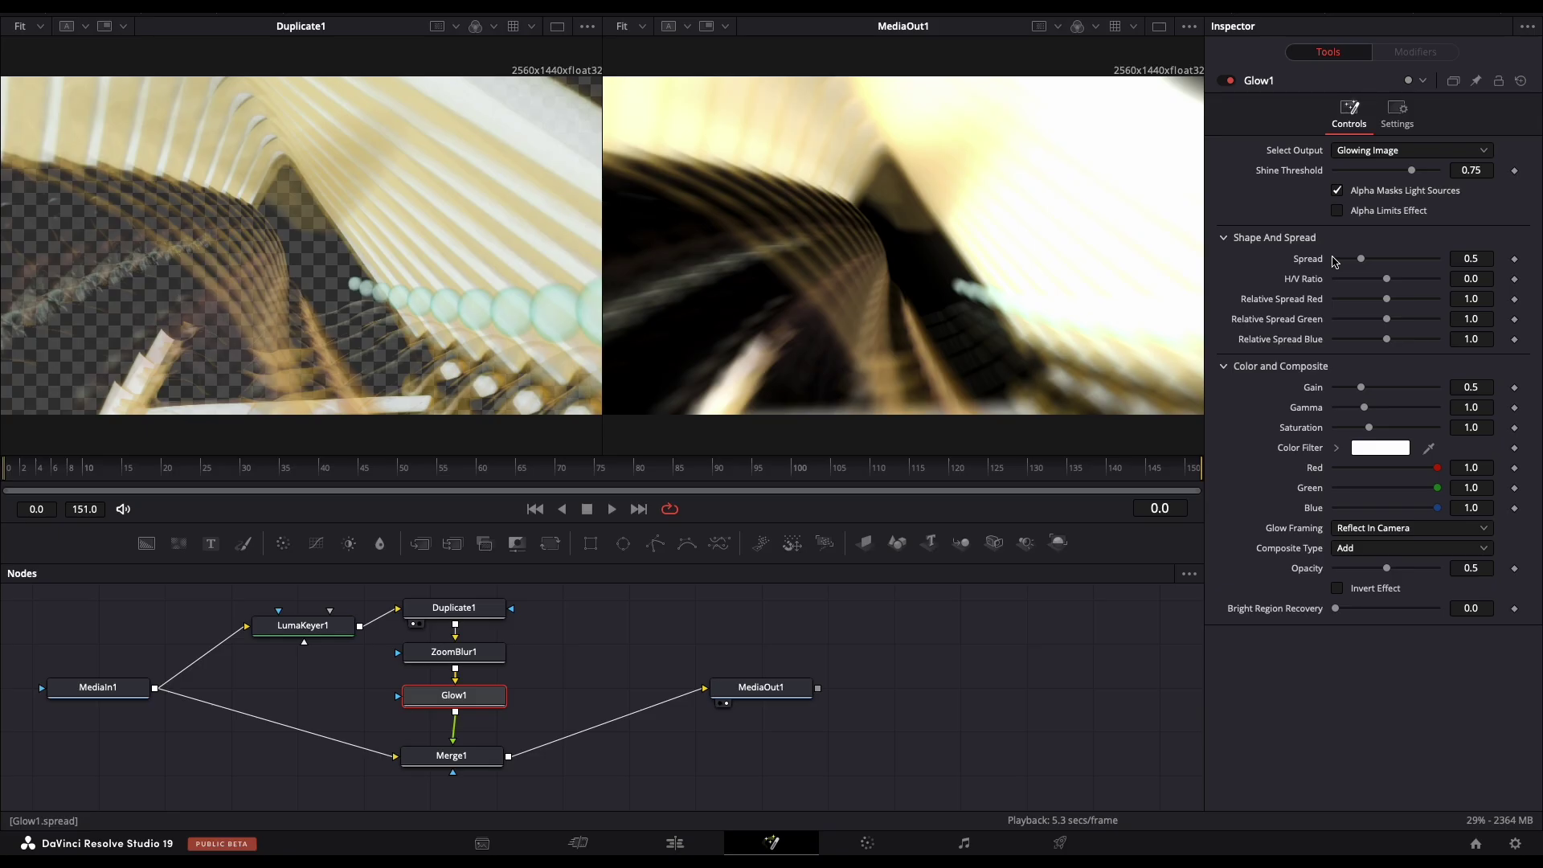
Step: Enable Alpha Limits Effect on the Glow node and set its Spread to 1.118 and Shine Threshold to 0.803
{"action": "left_click", "coordinate": [1337, 212]}
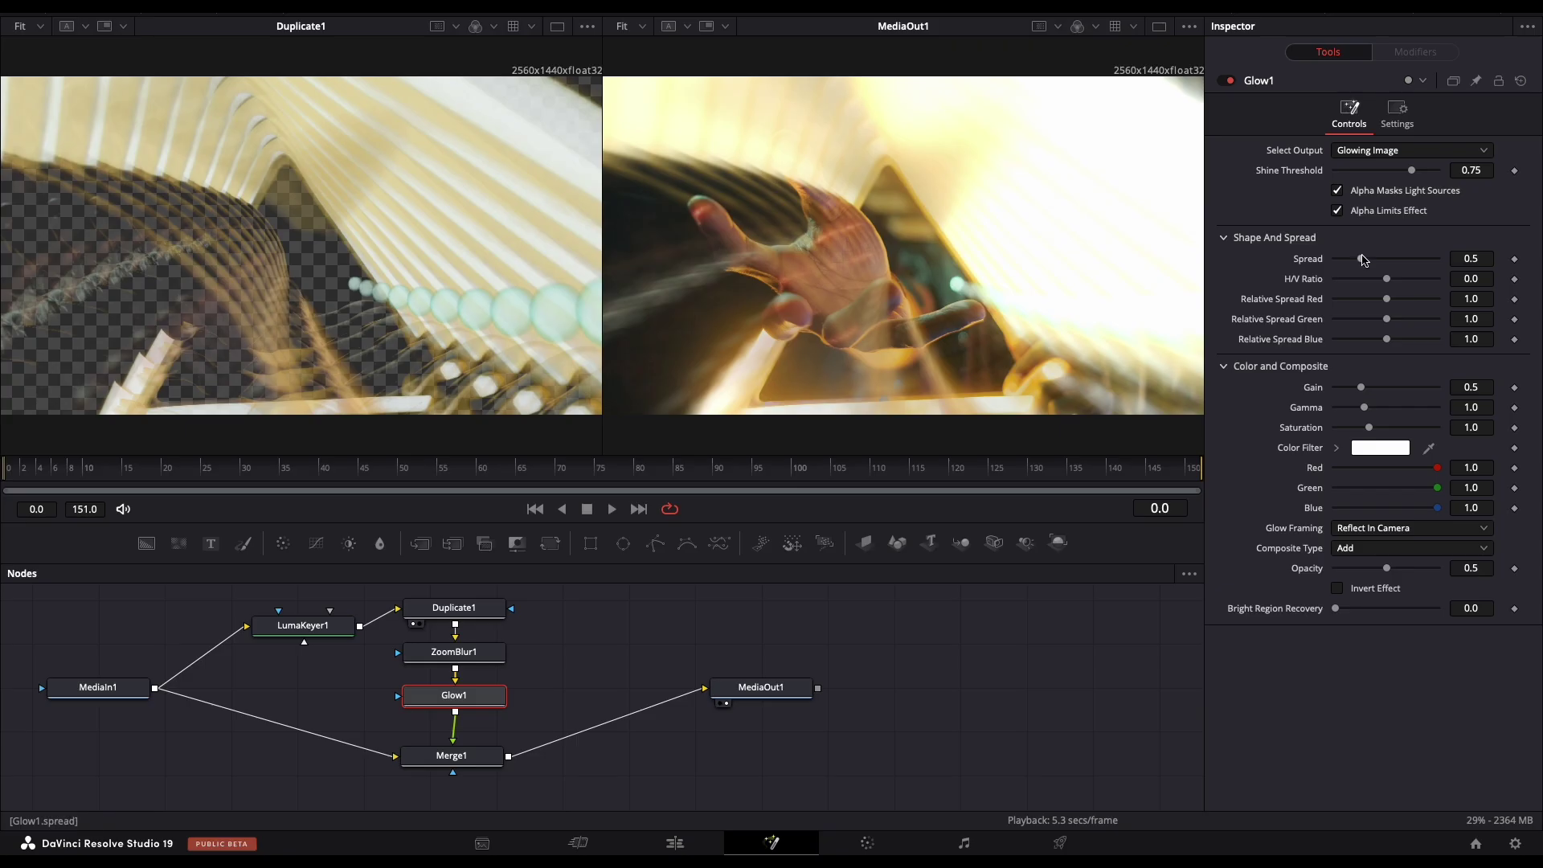
{"action": "left_click_drag", "start_coordinate": [1361, 259], "coordinate": [1394, 265]}
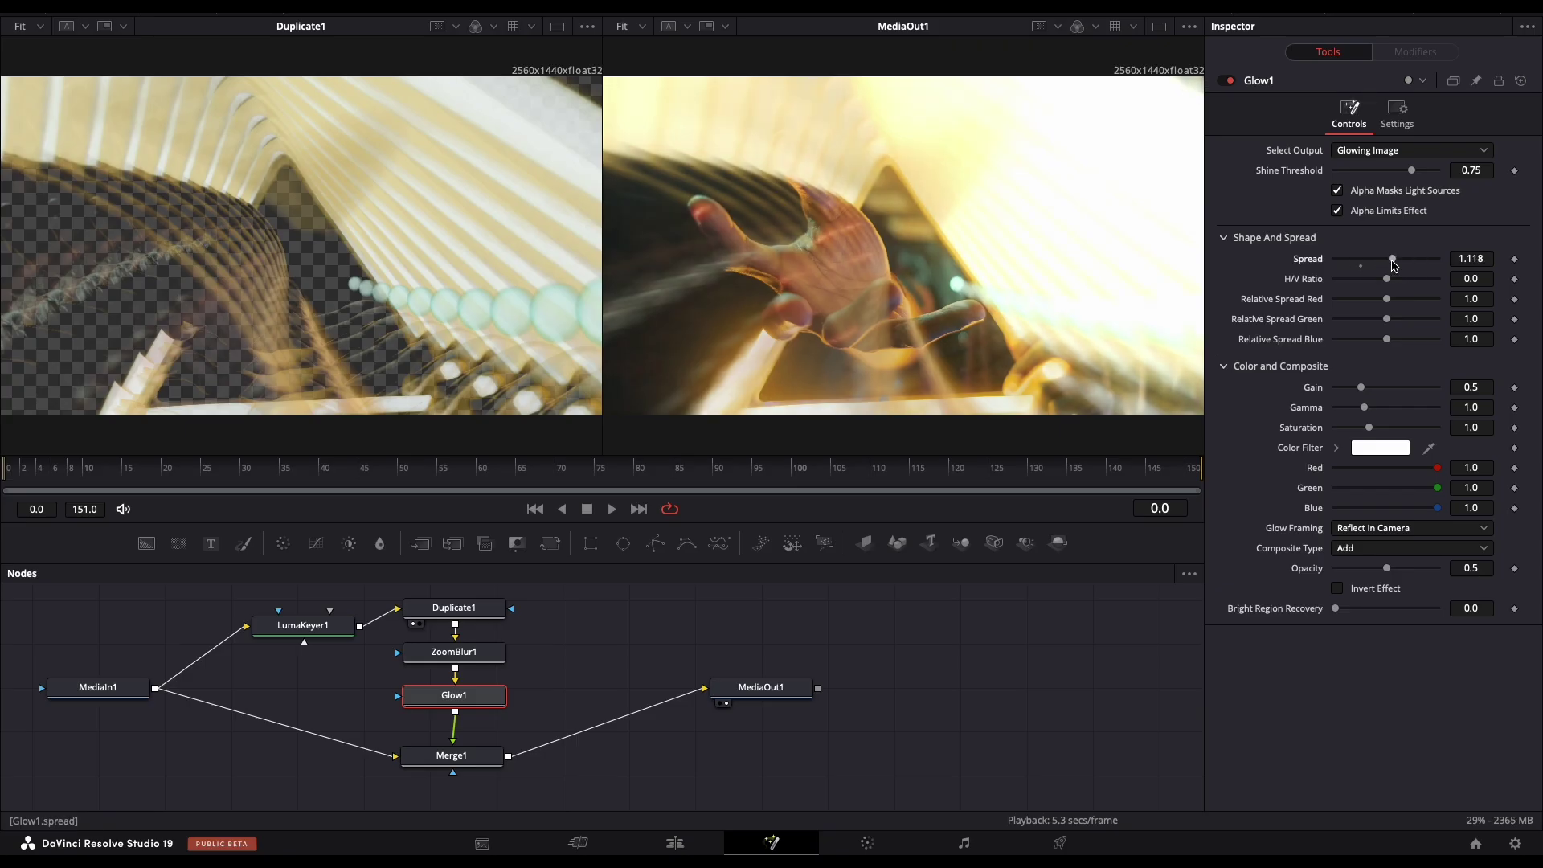
{"action": "left_click_drag", "start_coordinate": [1412, 176], "coordinate": [1420, 175]}
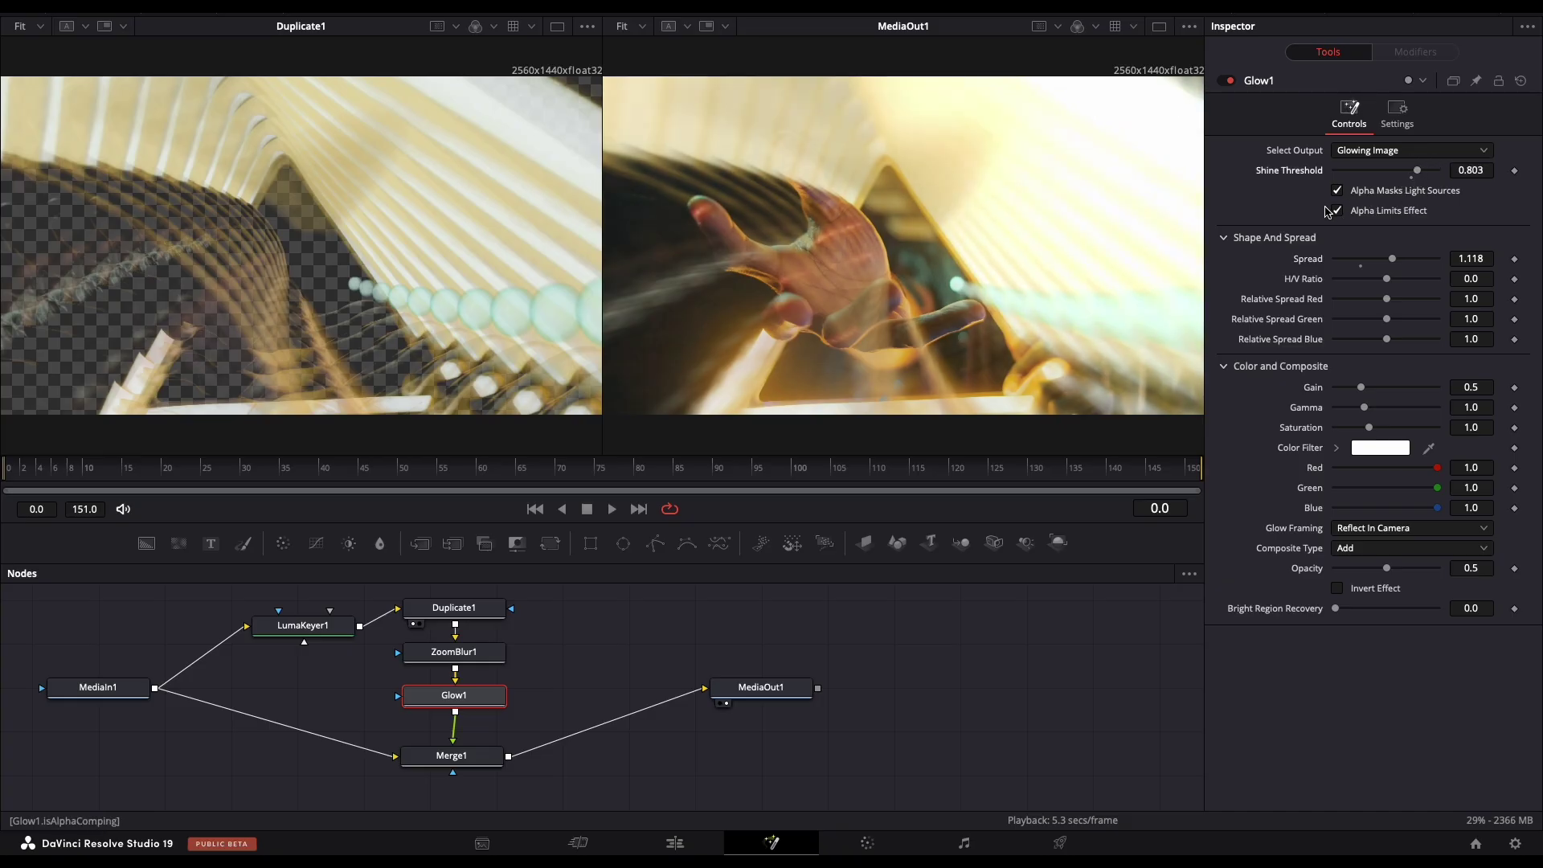
Step: Modify the Glow node's Gain with a Shake modifier and lower the shake's Smoothness to near its minimum
{"action": "right_click", "coordinate": [1319, 393]}
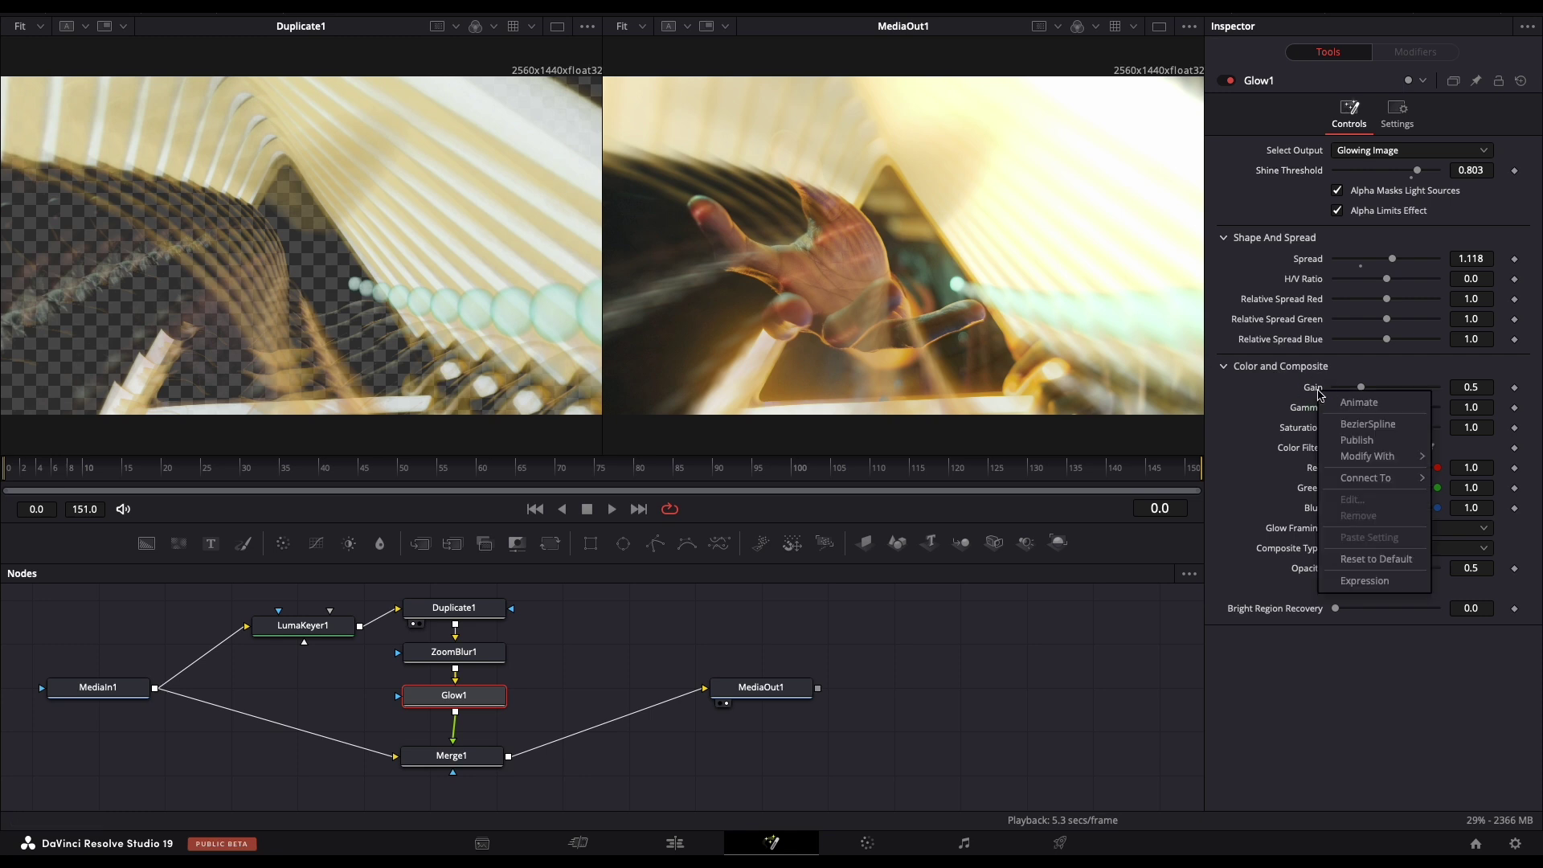
{"action": "mouse_move", "coordinate": [1361, 460]}
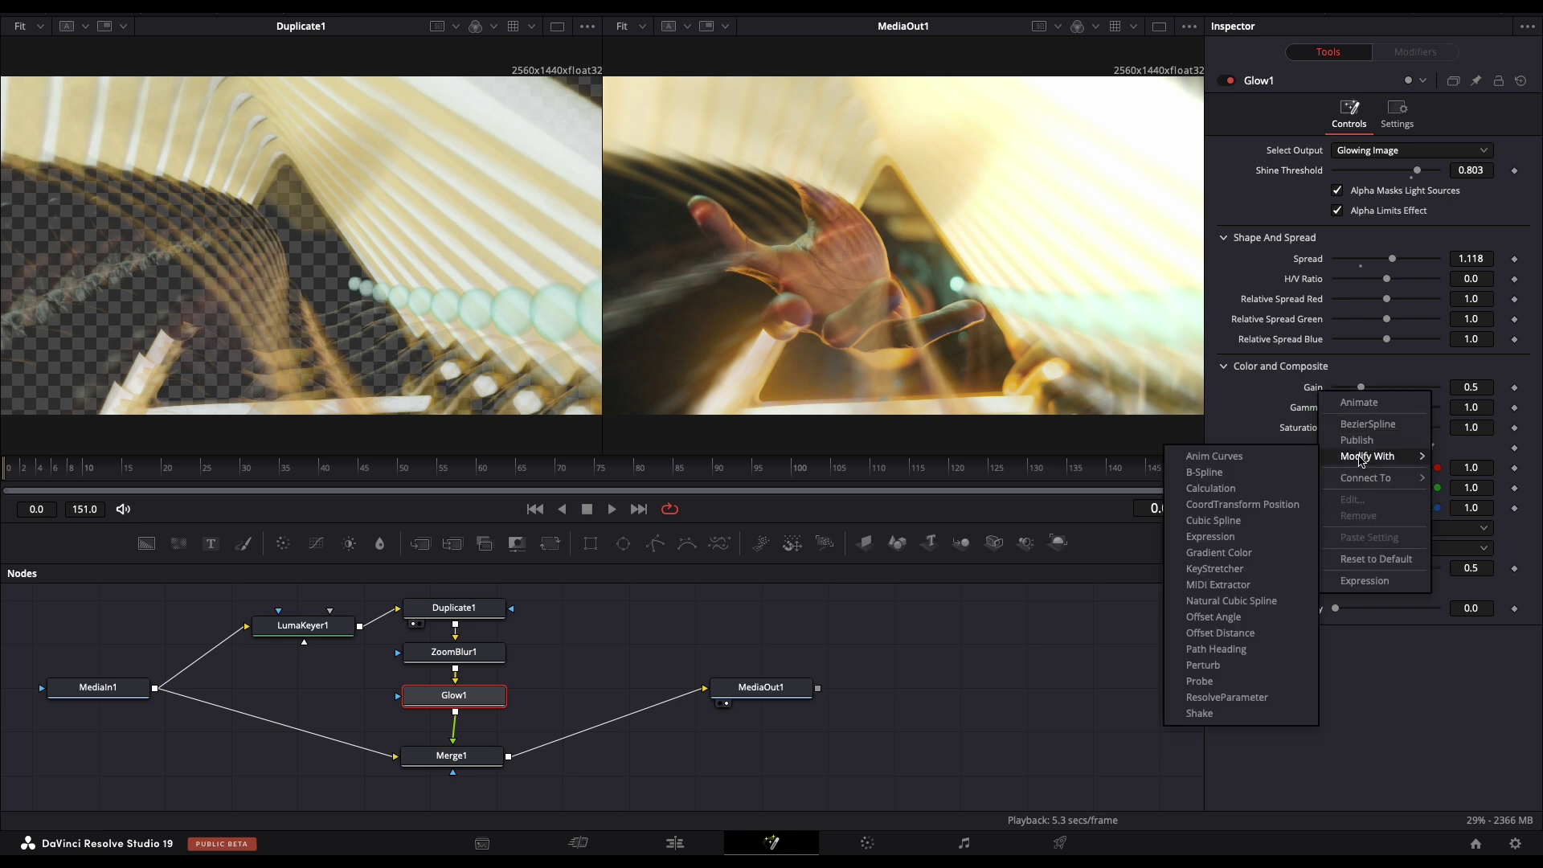
{"action": "left_click", "coordinate": [1201, 713]}
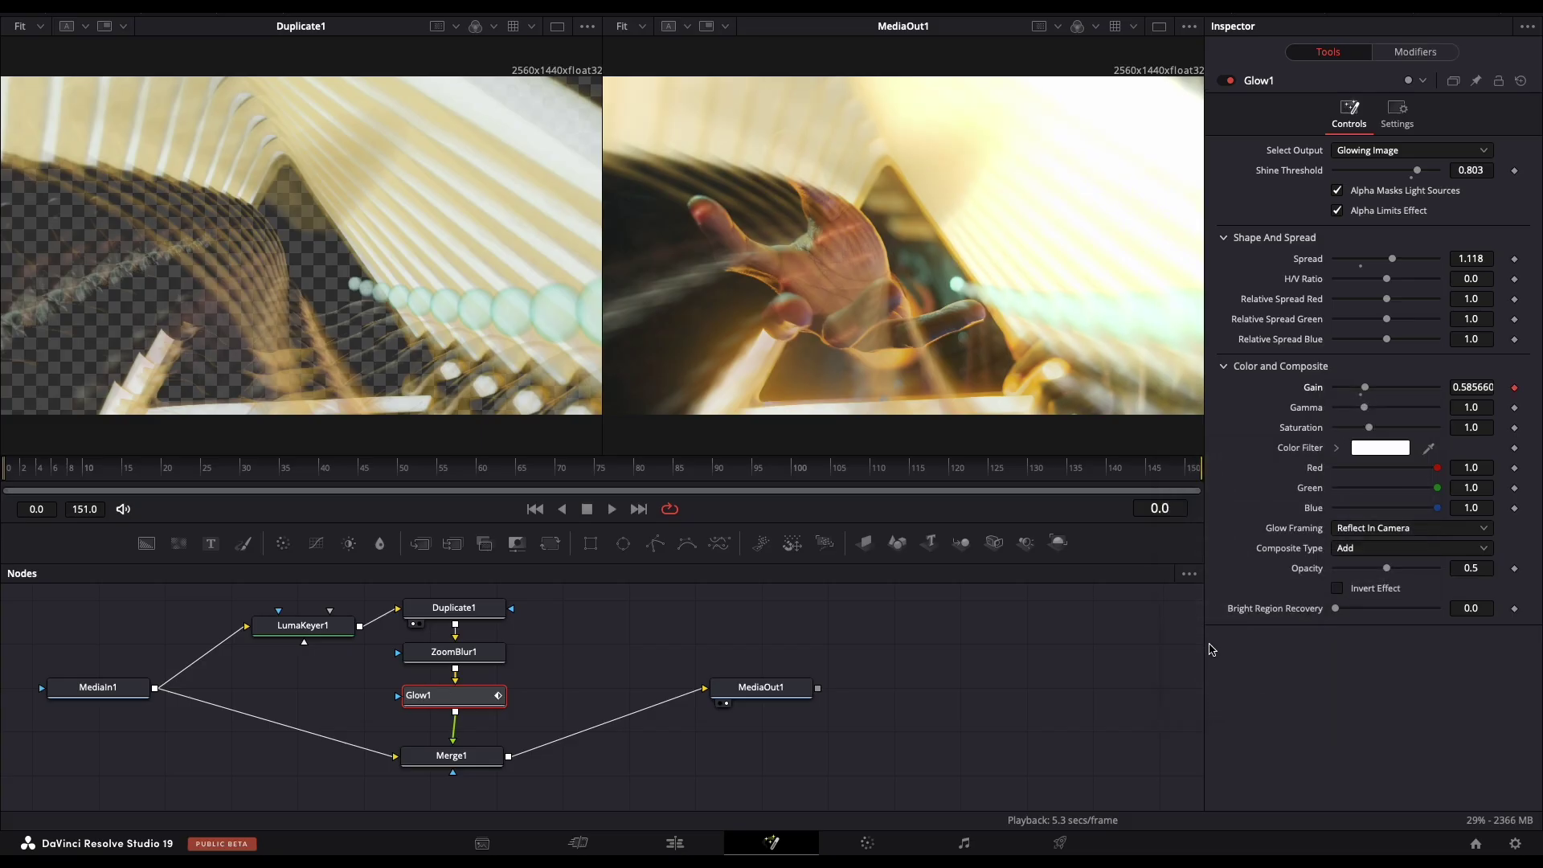
{"action": "left_click", "coordinate": [1429, 51]}
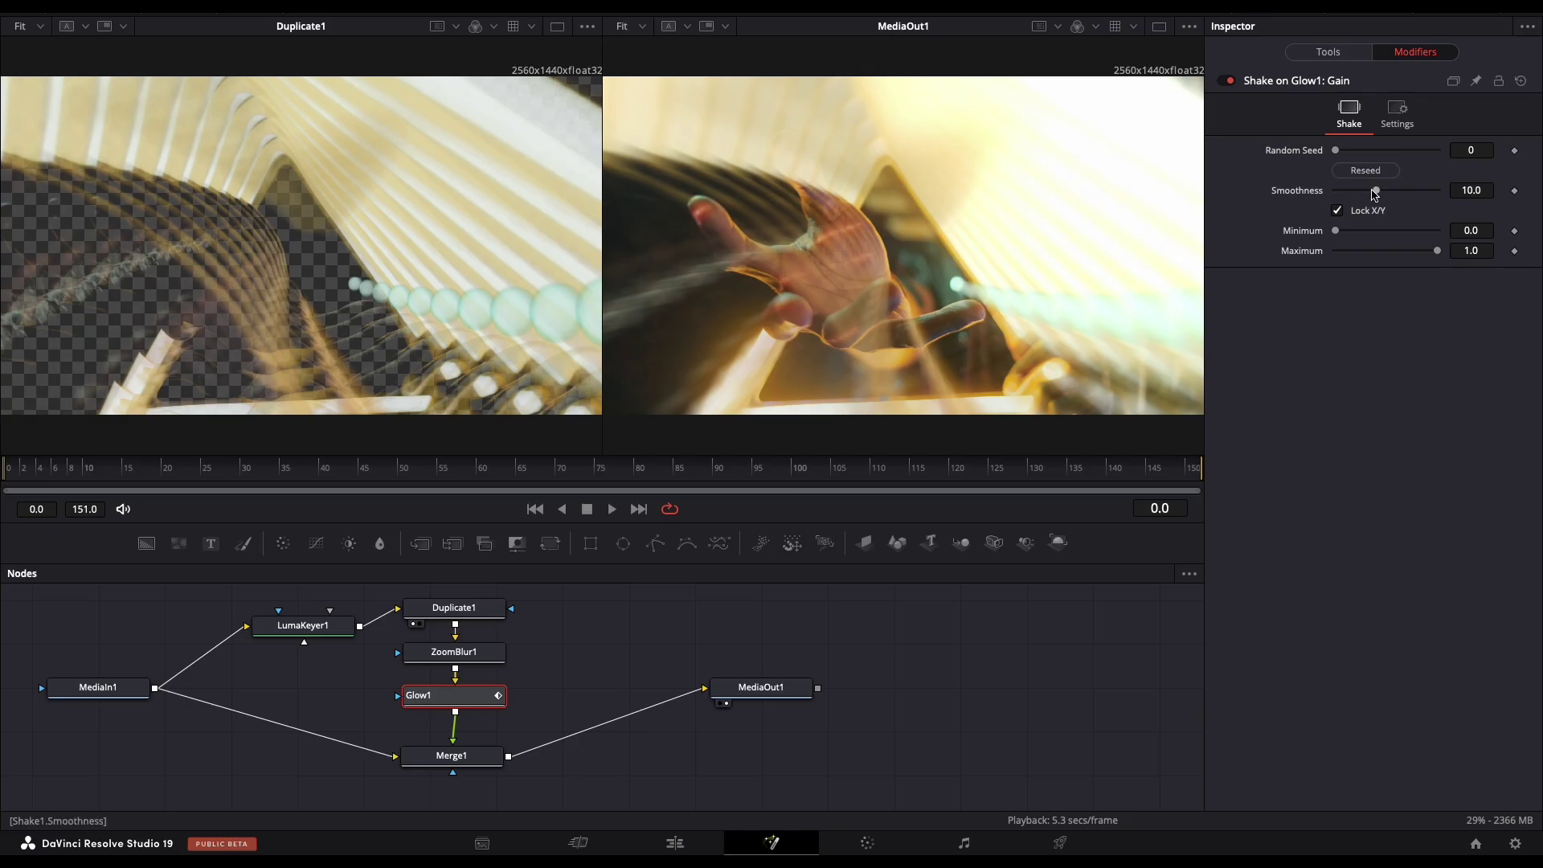
{"action": "left_click_drag", "start_coordinate": [1376, 192], "coordinate": [1338, 192]}
{"action": "mouse_move", "coordinate": [1336, 191]}
{"action": "left_mouse_down"}
{"action": "mouse_move", "coordinate": [1353, 193]}
{"action": "mouse_move", "coordinate": [1341, 194]}
{"action": "left_mouse_up"}
Step: Set the Duplicate node's size to 1.06 and angle to 5.2, and view the timeline on the Cut page
{"action": "left_click", "coordinate": [450, 615]}
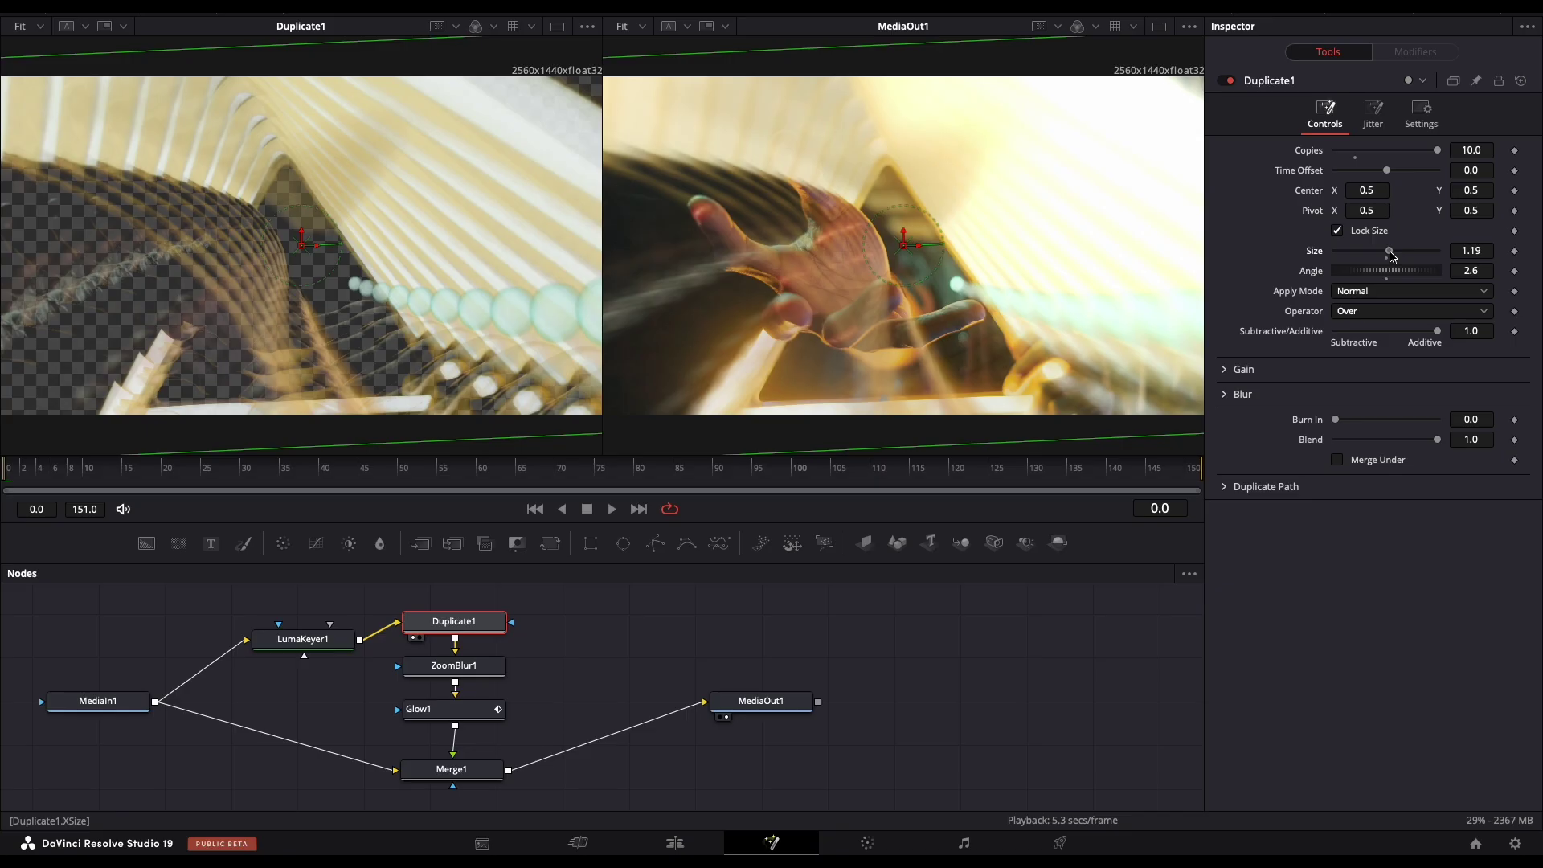
{"action": "left_click_drag", "start_coordinate": [1391, 255], "coordinate": [1390, 273]}
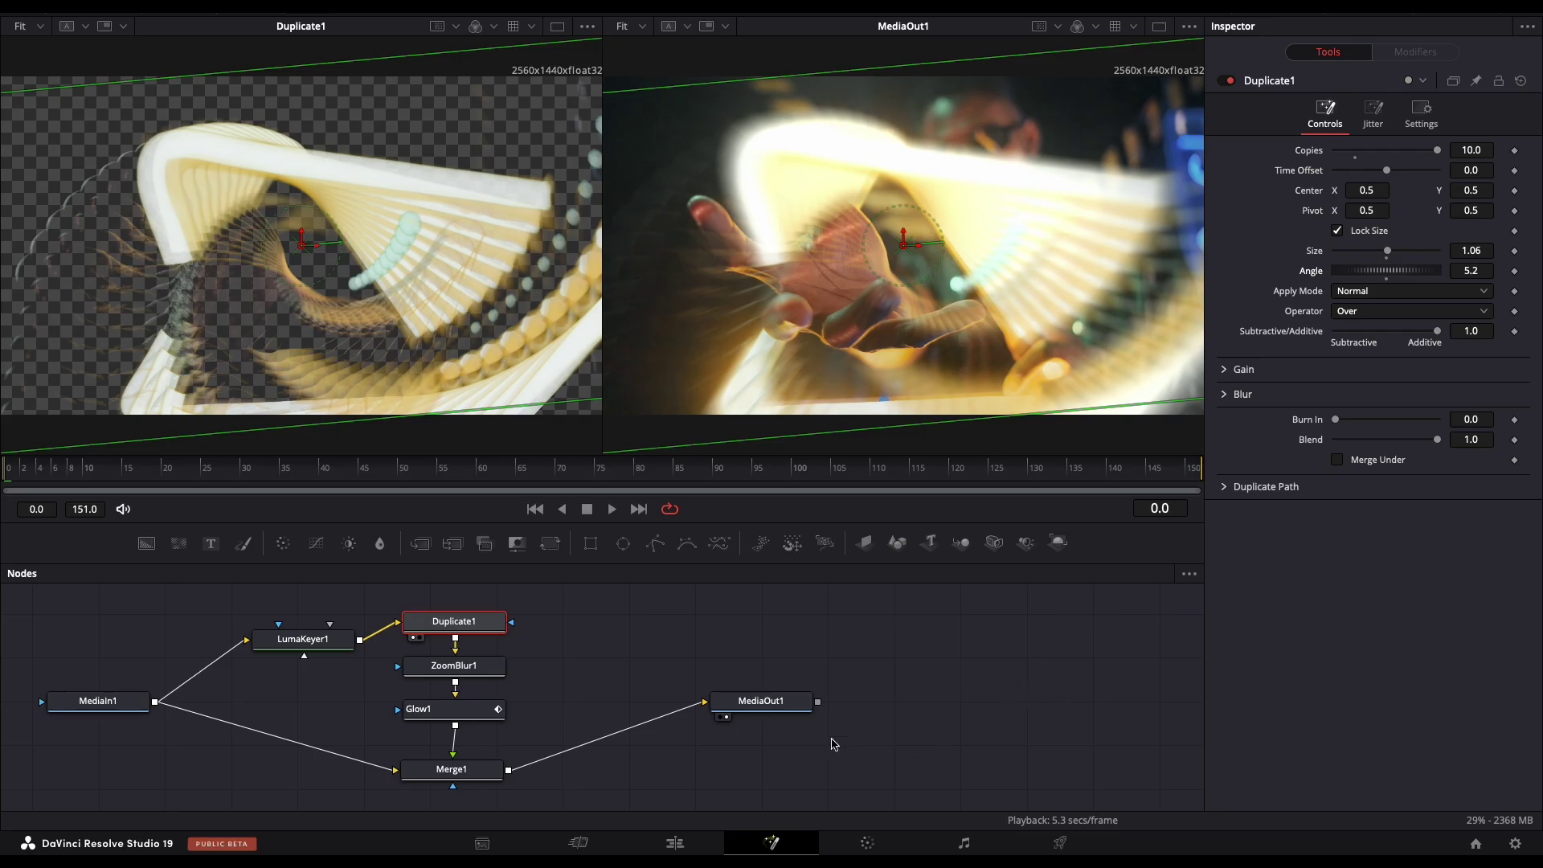
{"action": "left_click", "coordinate": [679, 844]}
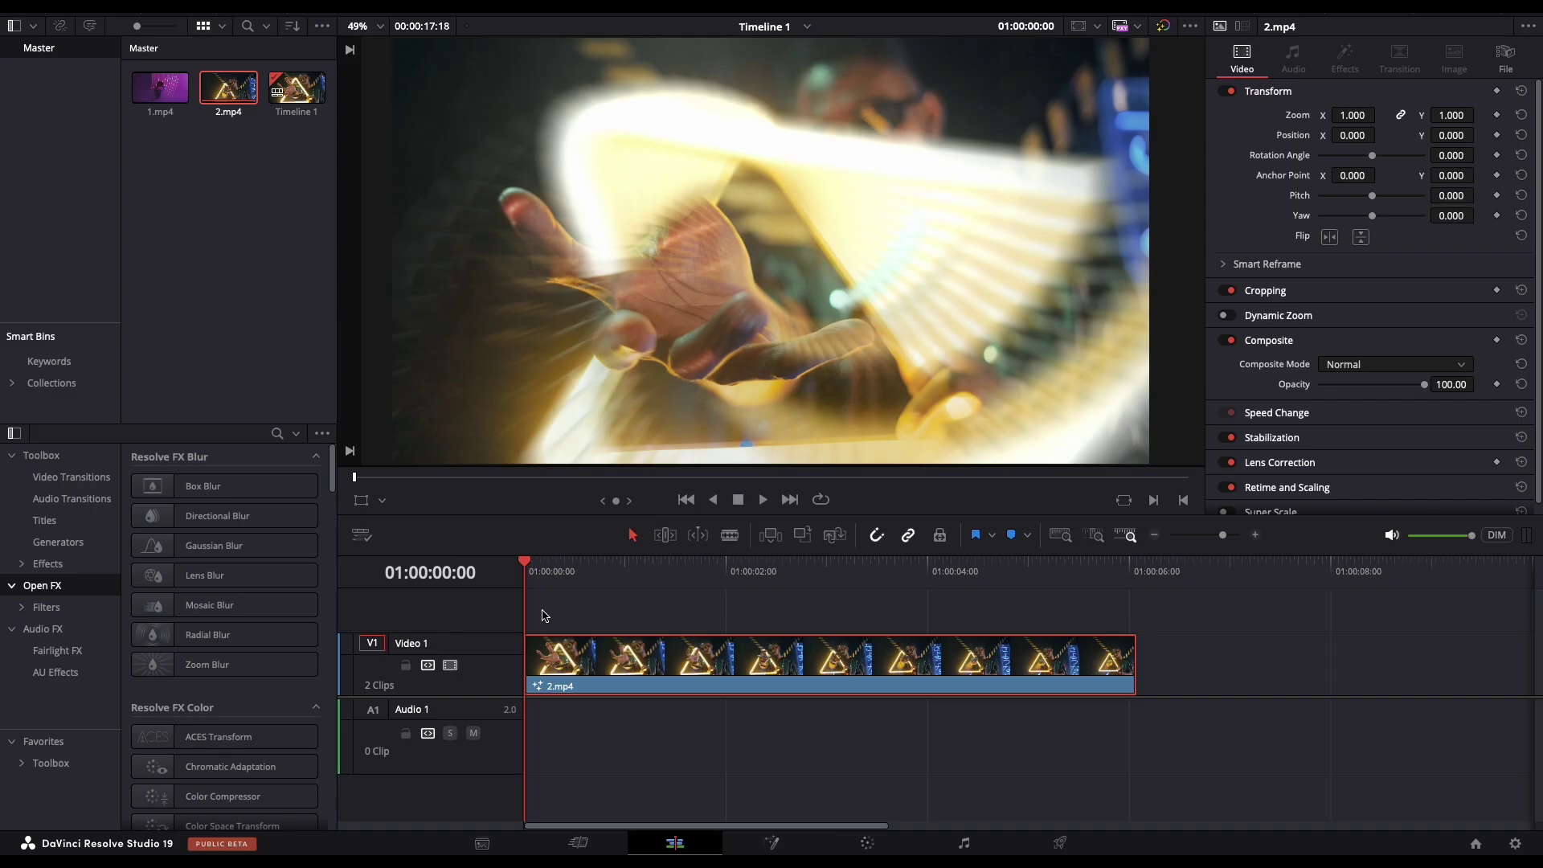
{"action": "left_click", "coordinate": [573, 844]}
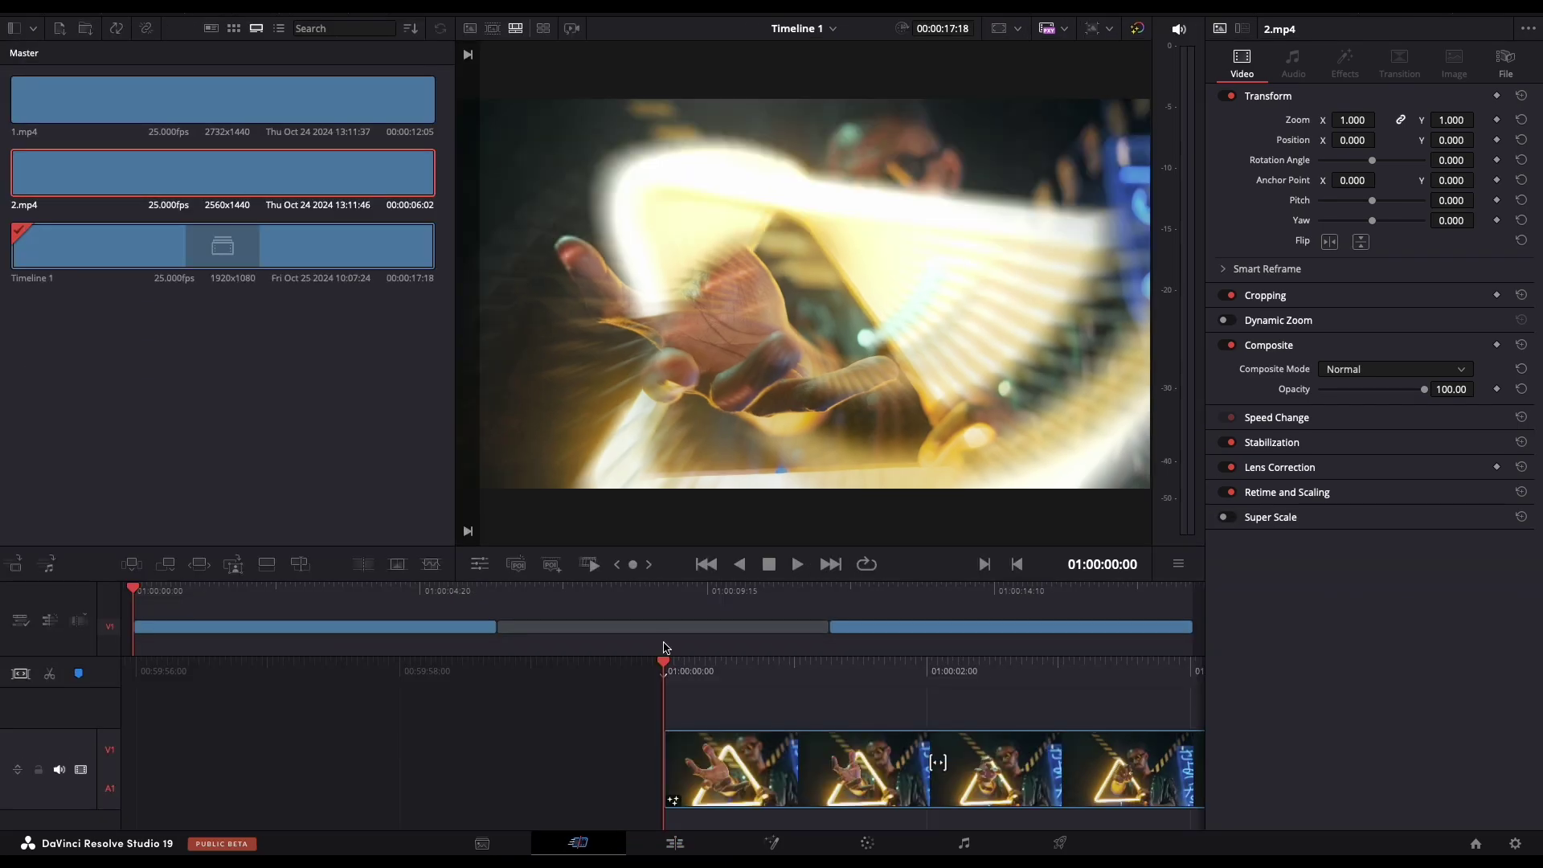